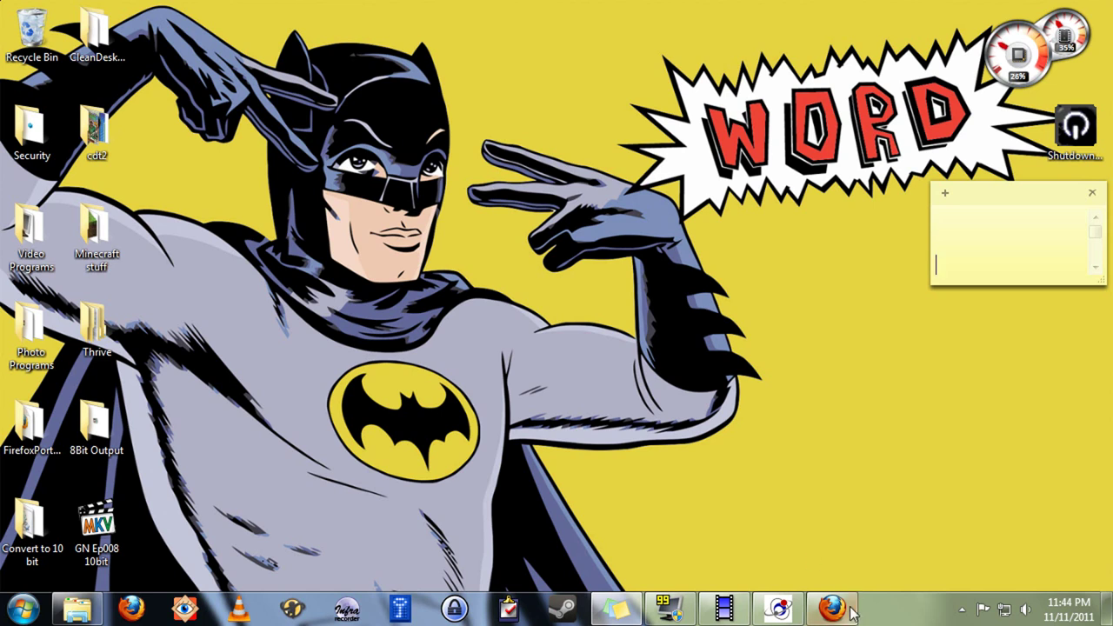
Step: Bring Firefox forward and look over the CCCP, XMedia Recode and MKVToolNix websites
click(820, 529)
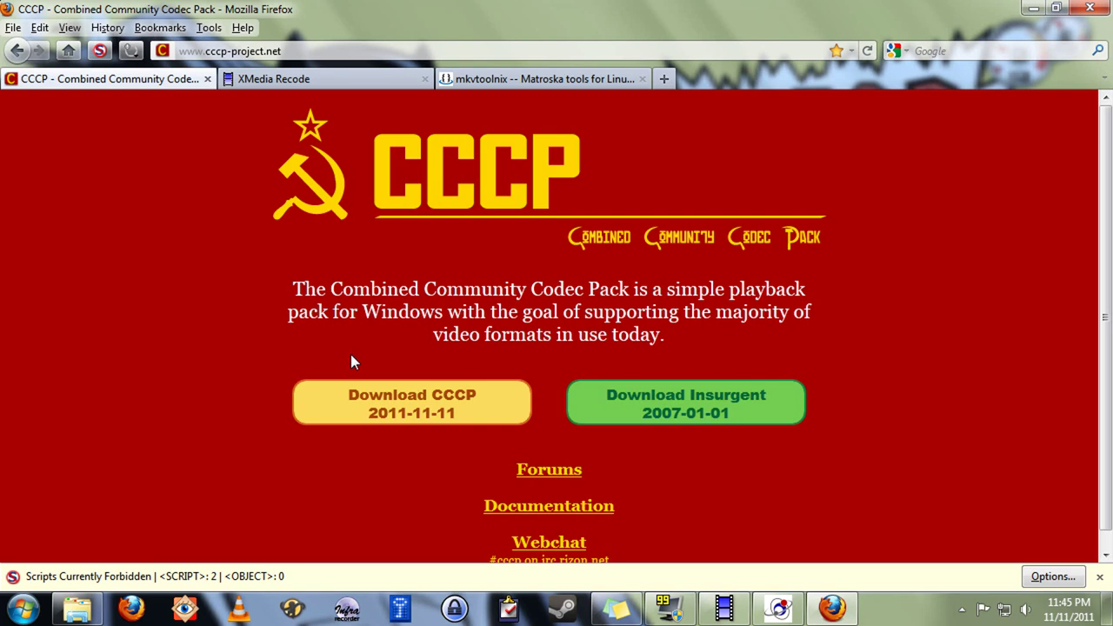
click(270, 78)
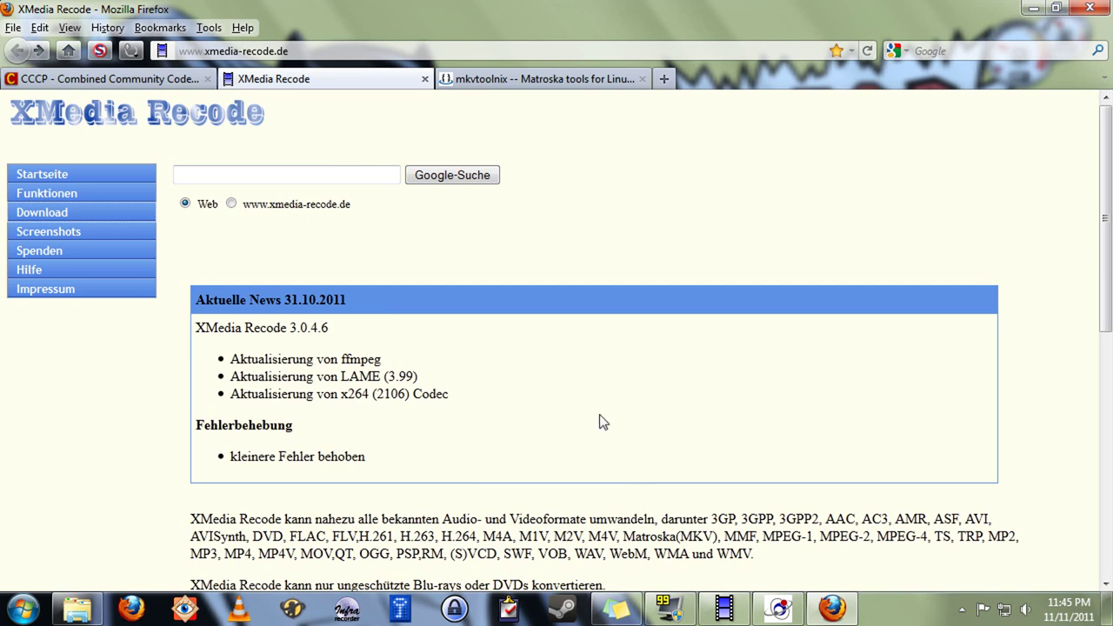
click(555, 80)
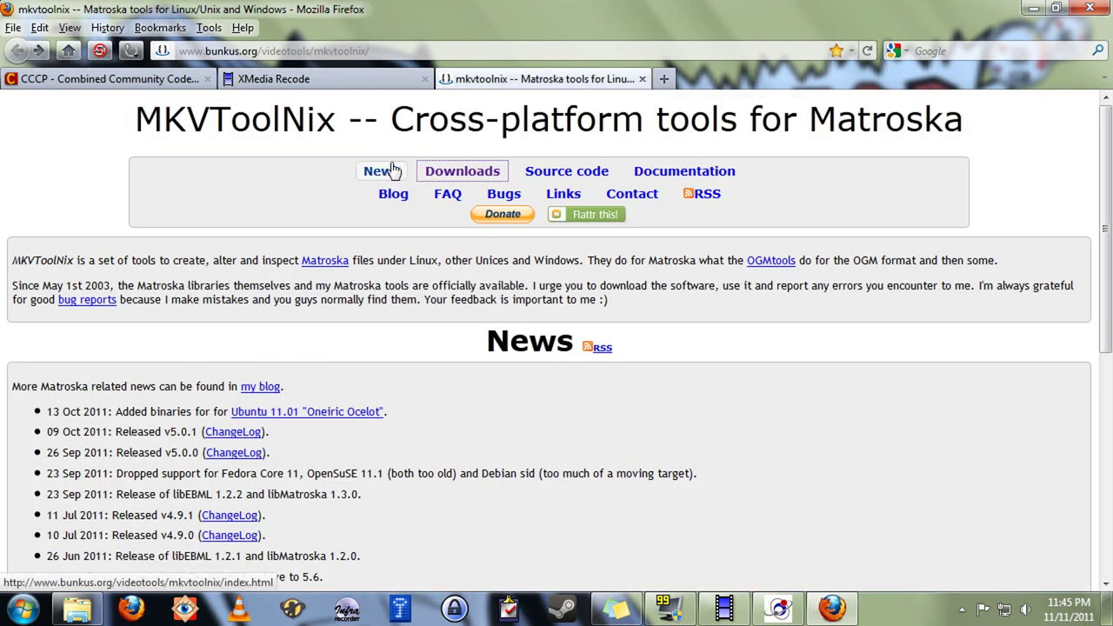
Step: Browse the MKVToolNix downloads page, then minimize Firefox and restore XMedia Recode
click(462, 176)
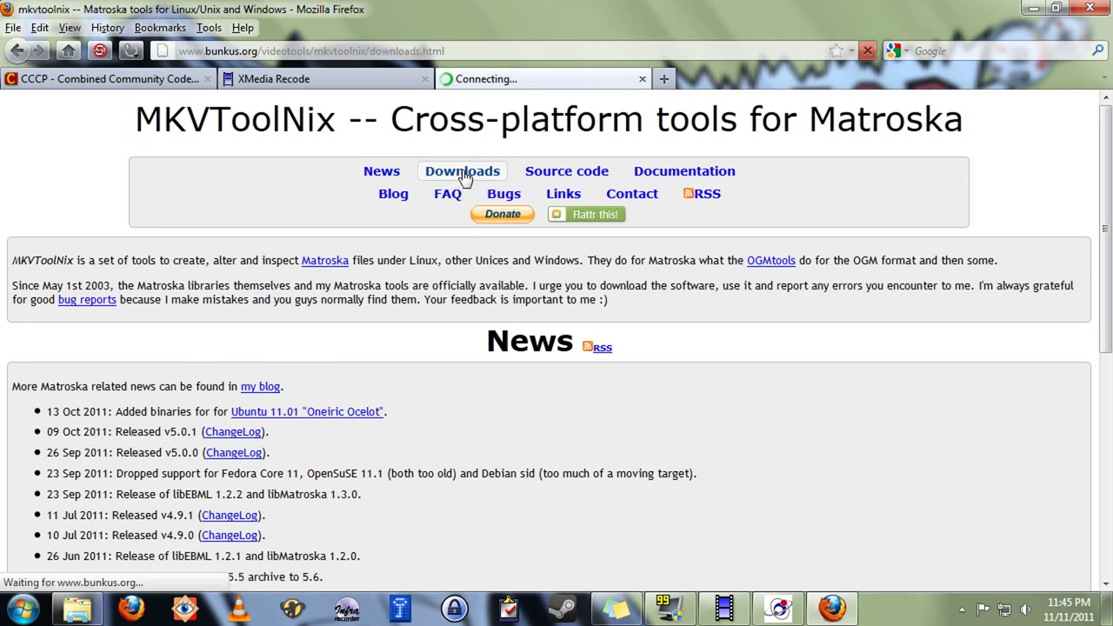
drag(1108, 139, 1109, 566)
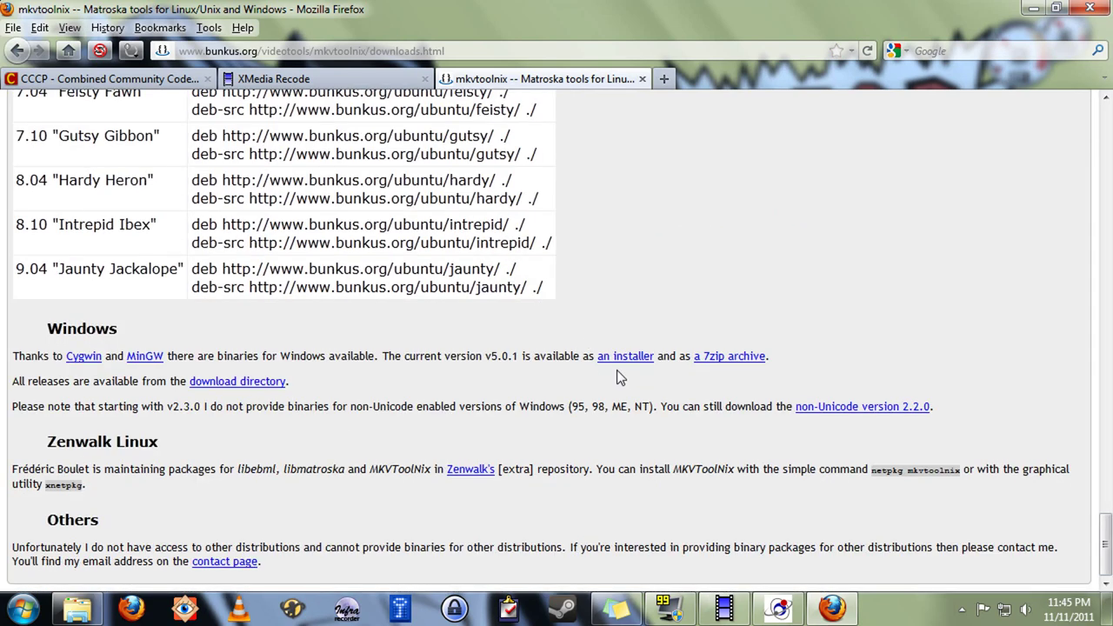
click(1033, 11)
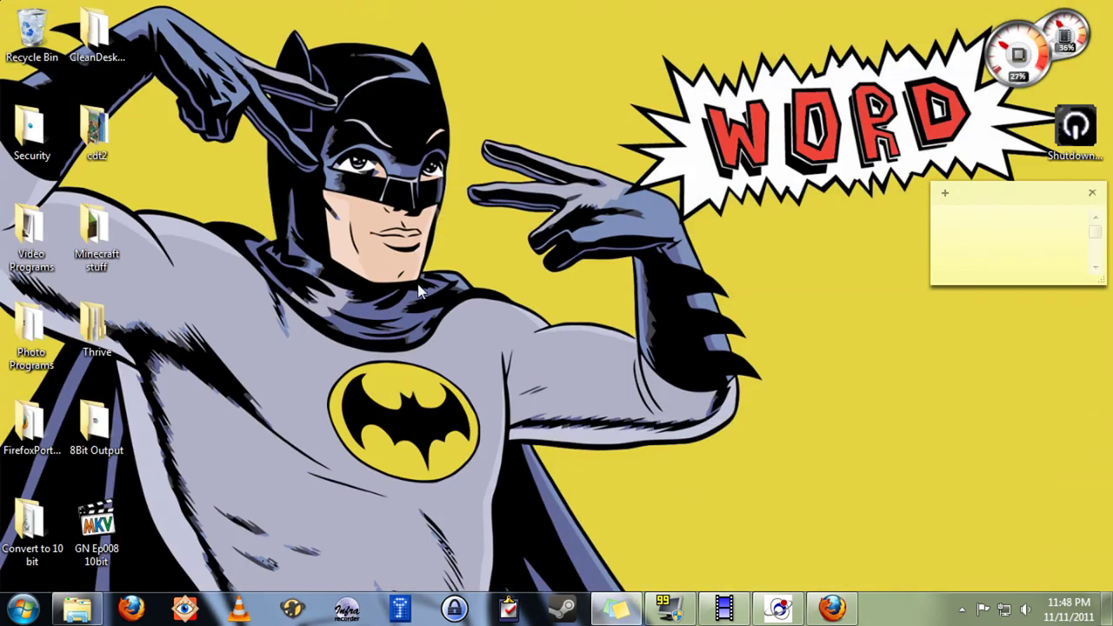
click(725, 610)
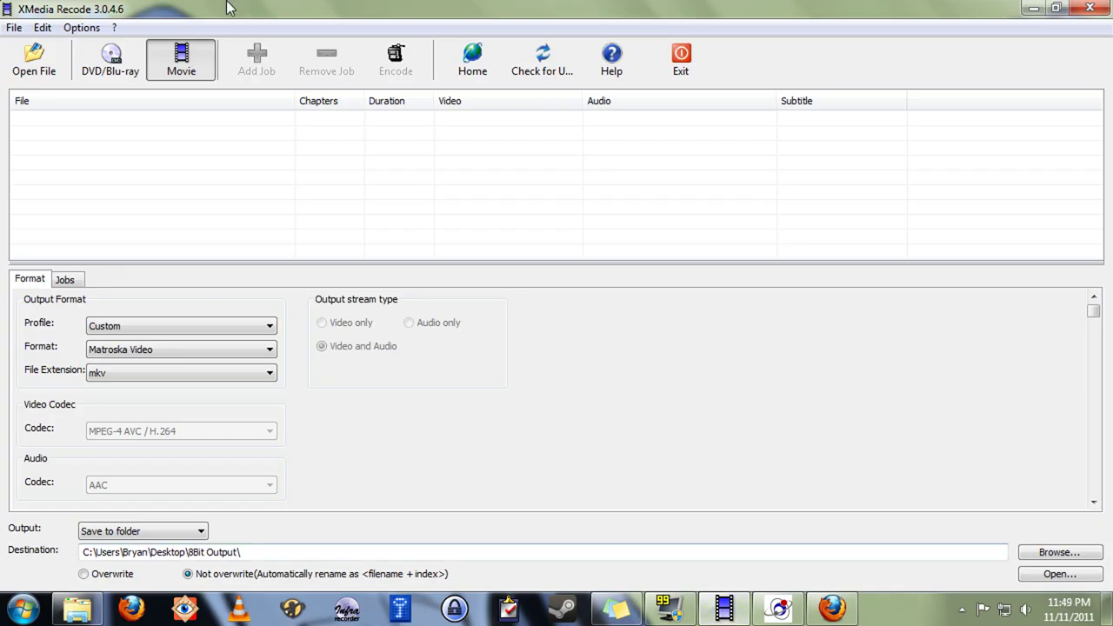
Step: Un-maximize XMedia Recode to expose the desktop and bring up GN Ep008 10bit's context menu
double_click(239, 10)
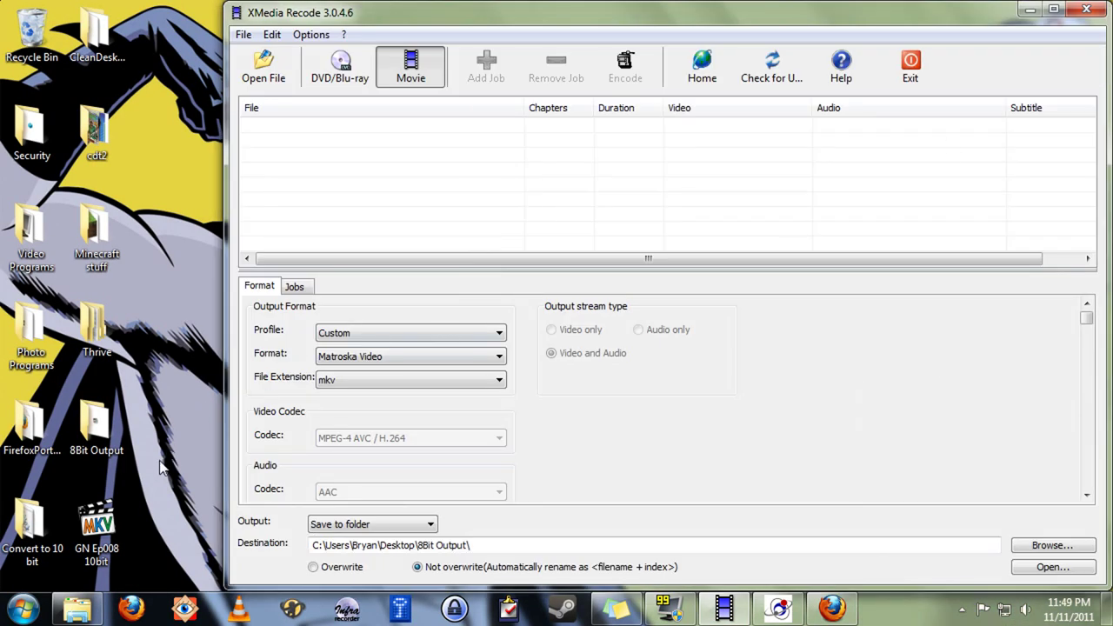
right_click(98, 522)
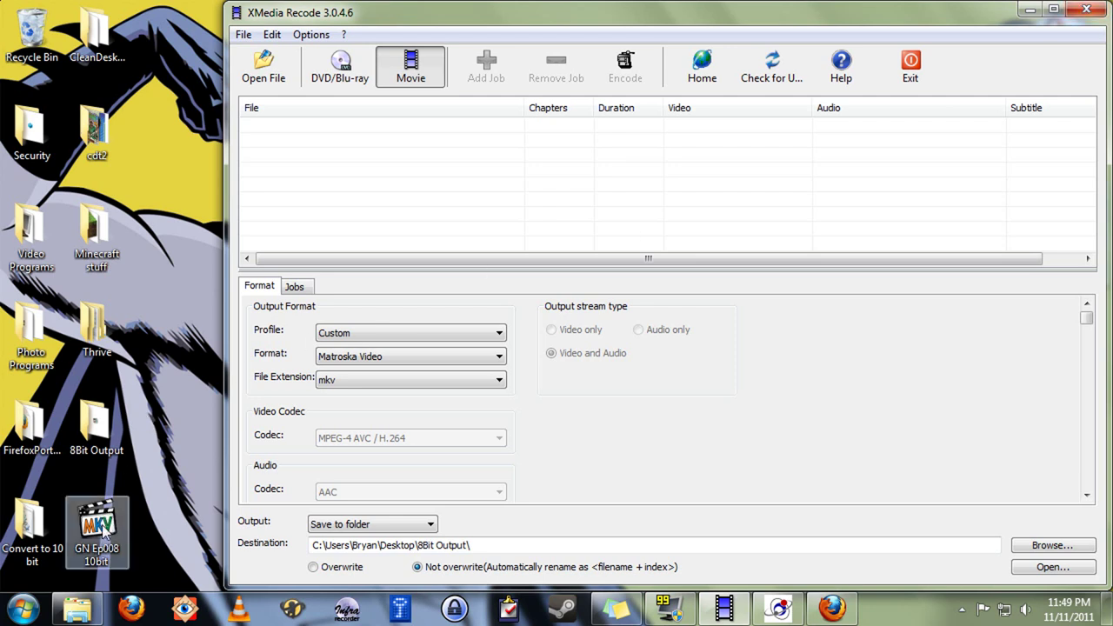
Step: Load GN Ep008 10bit.mkv into the file list and set it to output video only
drag(101, 530, 326, 139)
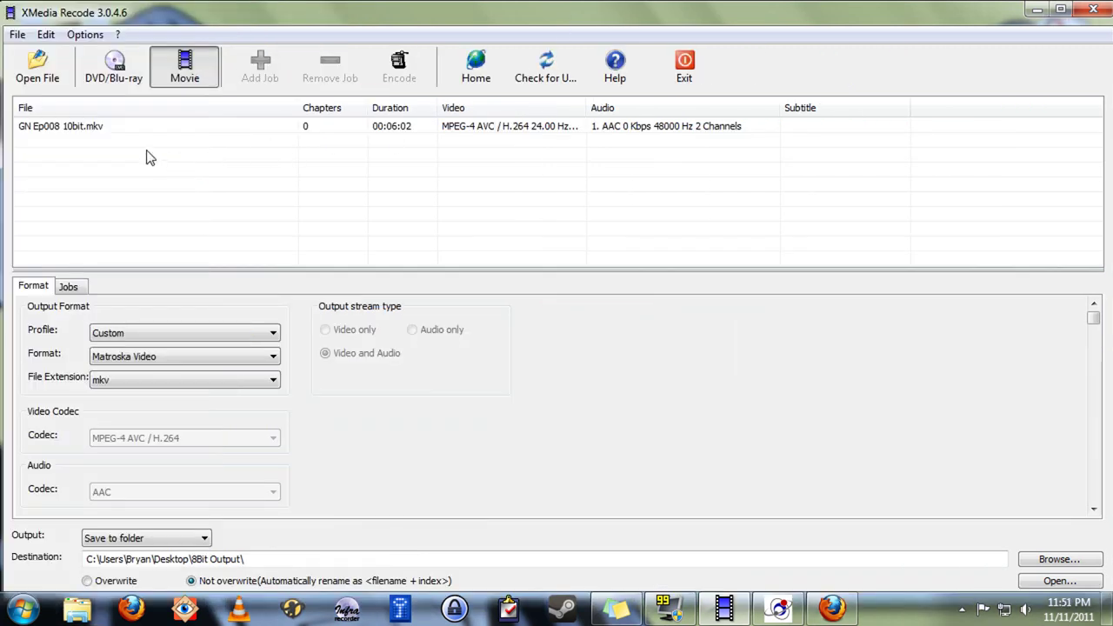
click(92, 130)
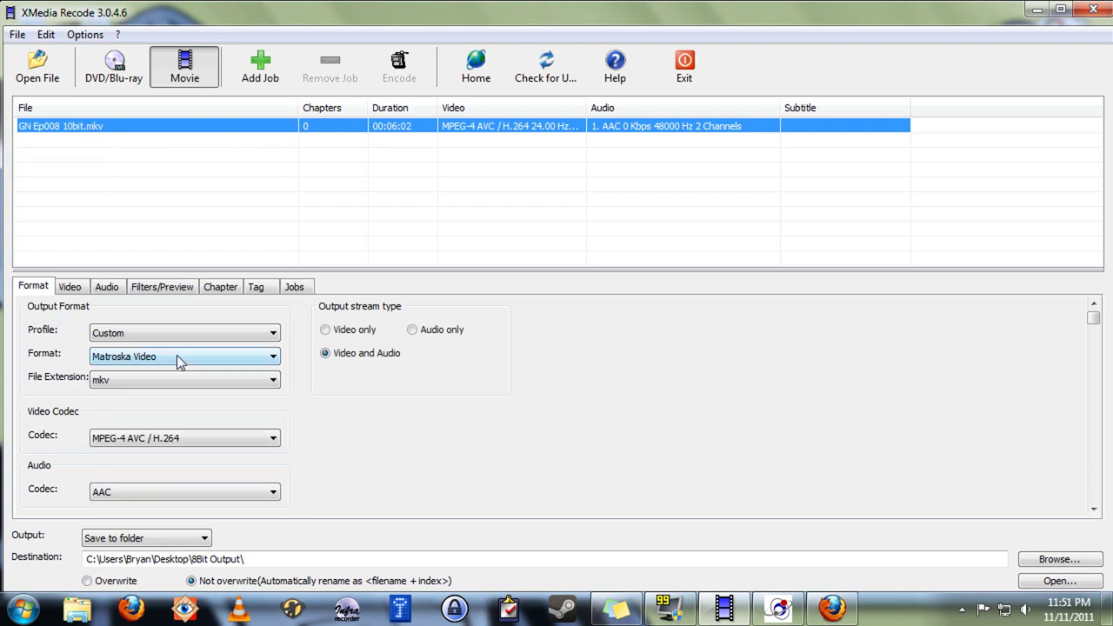
click(326, 329)
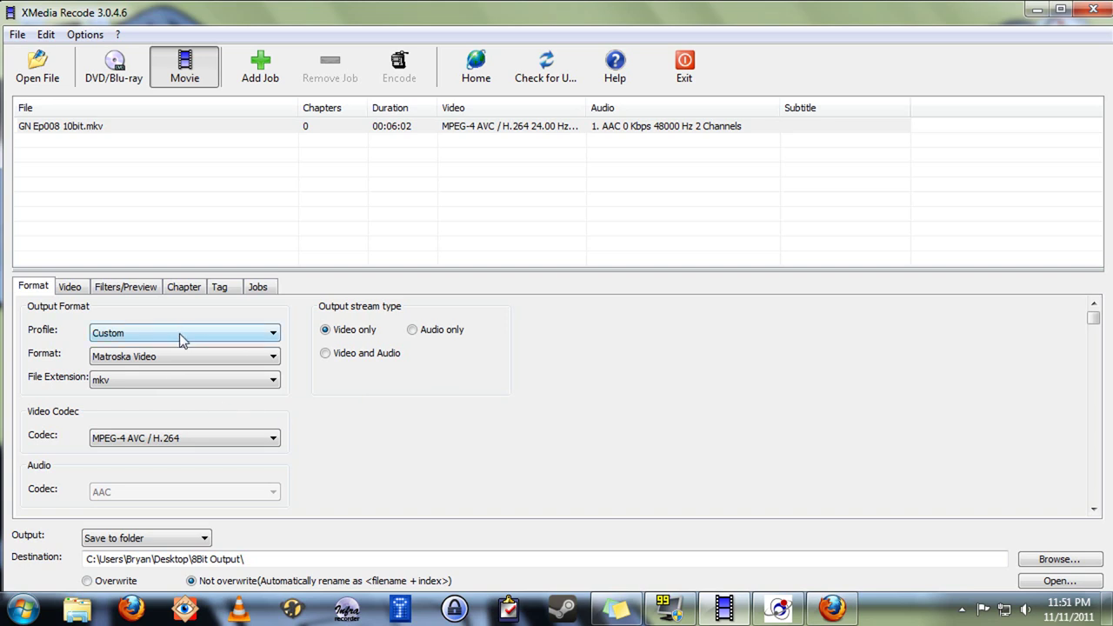
Step: Keep Matroska Video format, mkv extension and the MPEG-4 AVC / H.264 codec
click(185, 356)
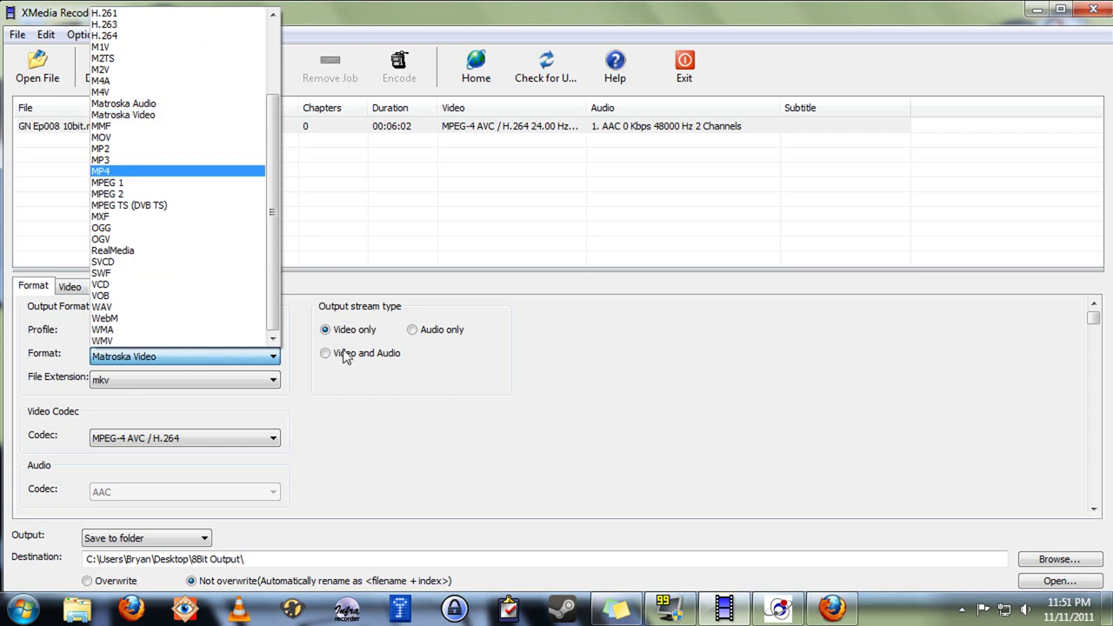
click(242, 409)
click(205, 381)
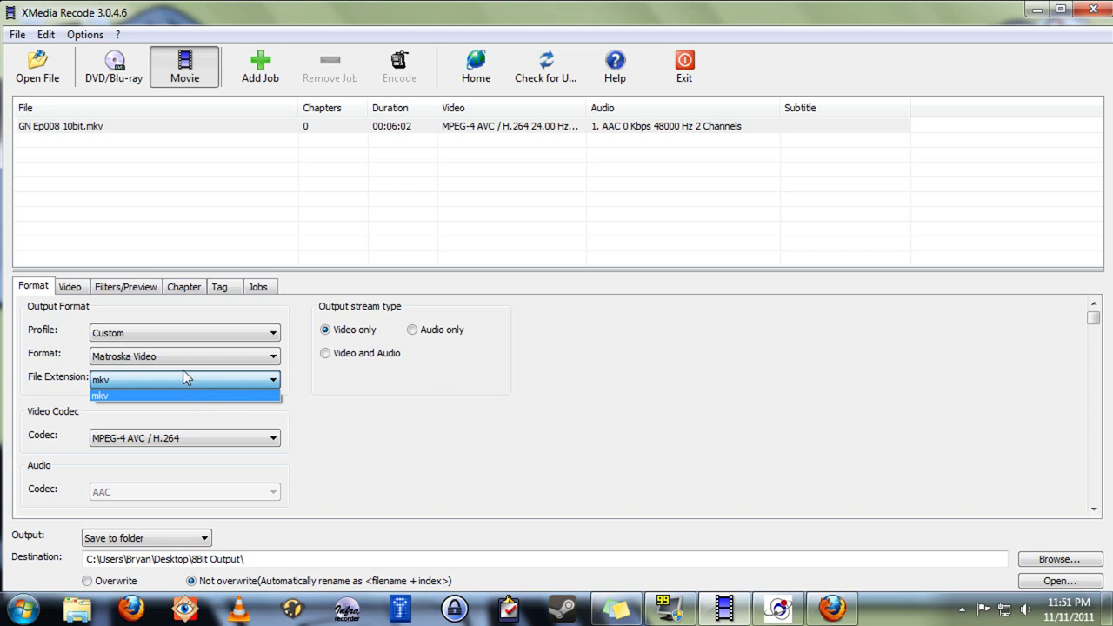
click(316, 388)
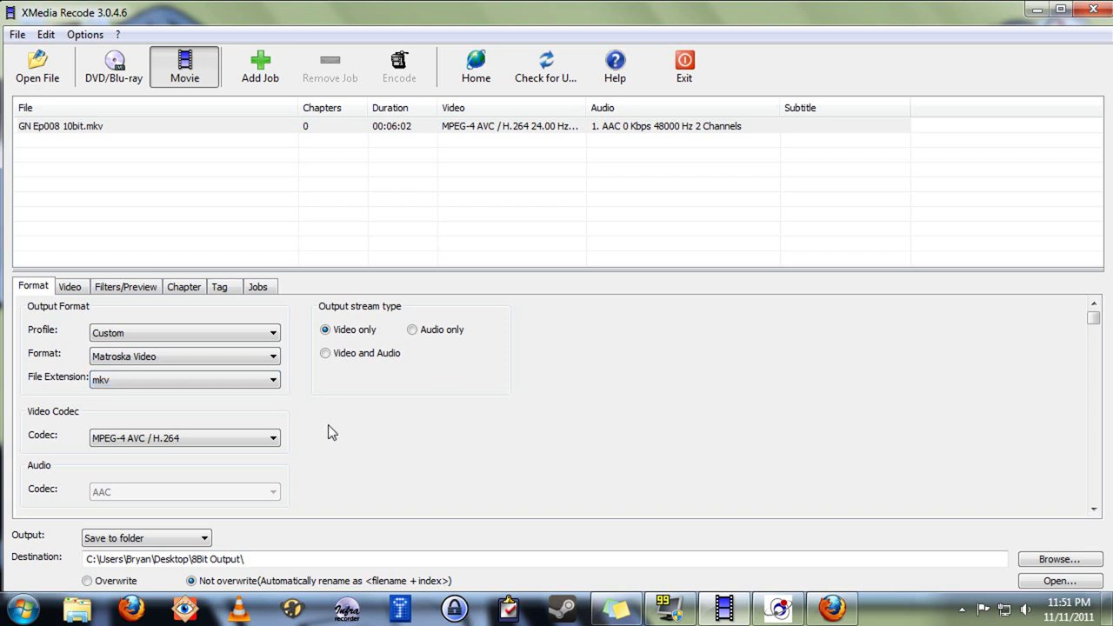
click(185, 438)
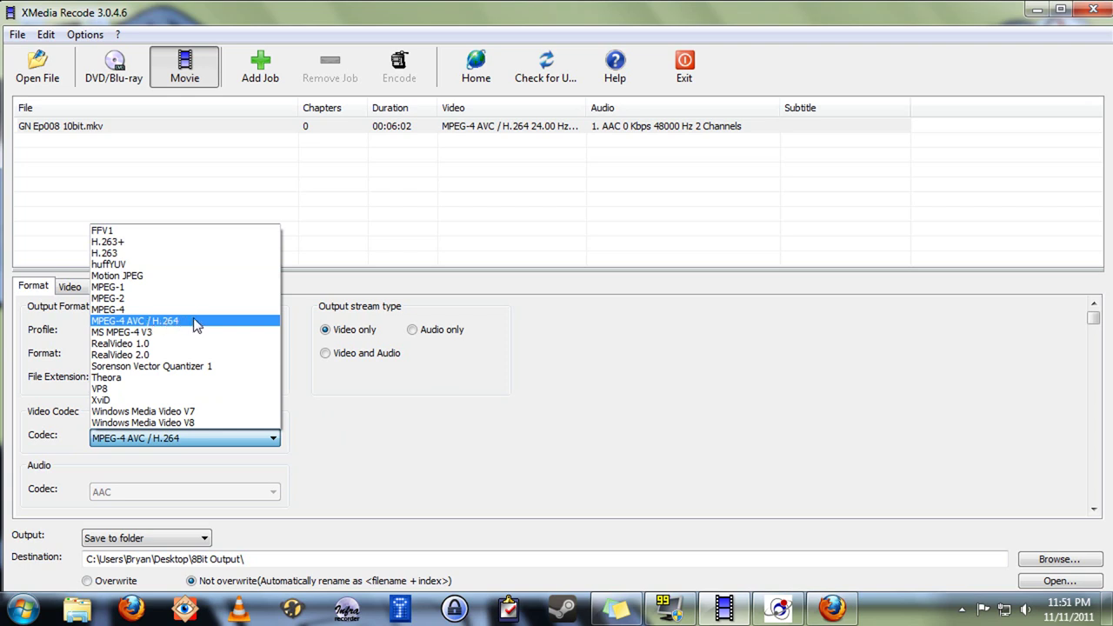
click(433, 444)
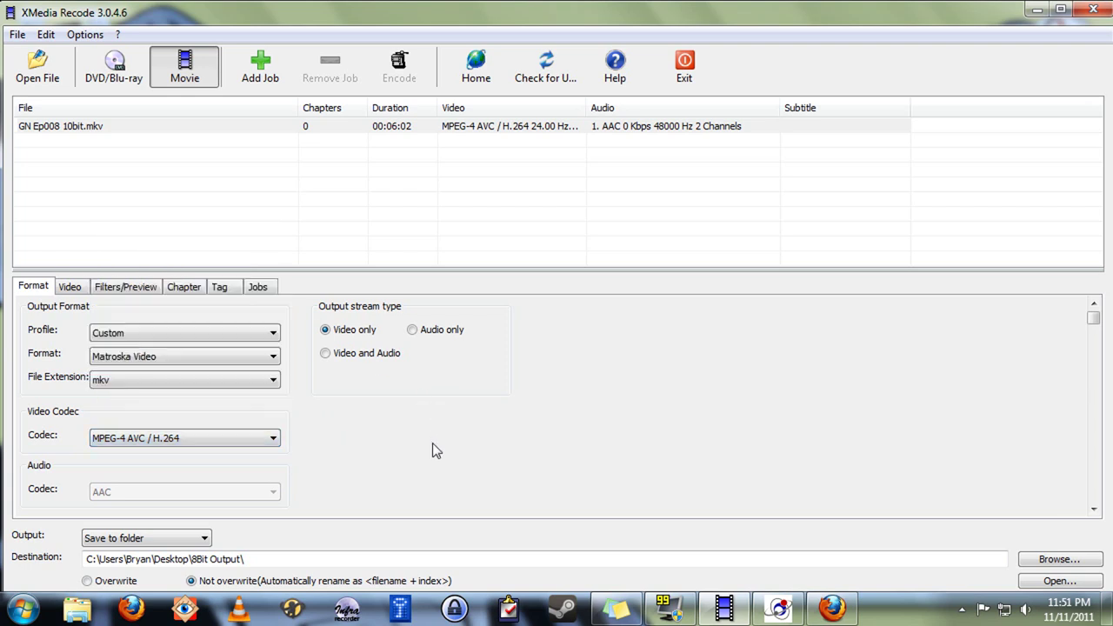
click(70, 287)
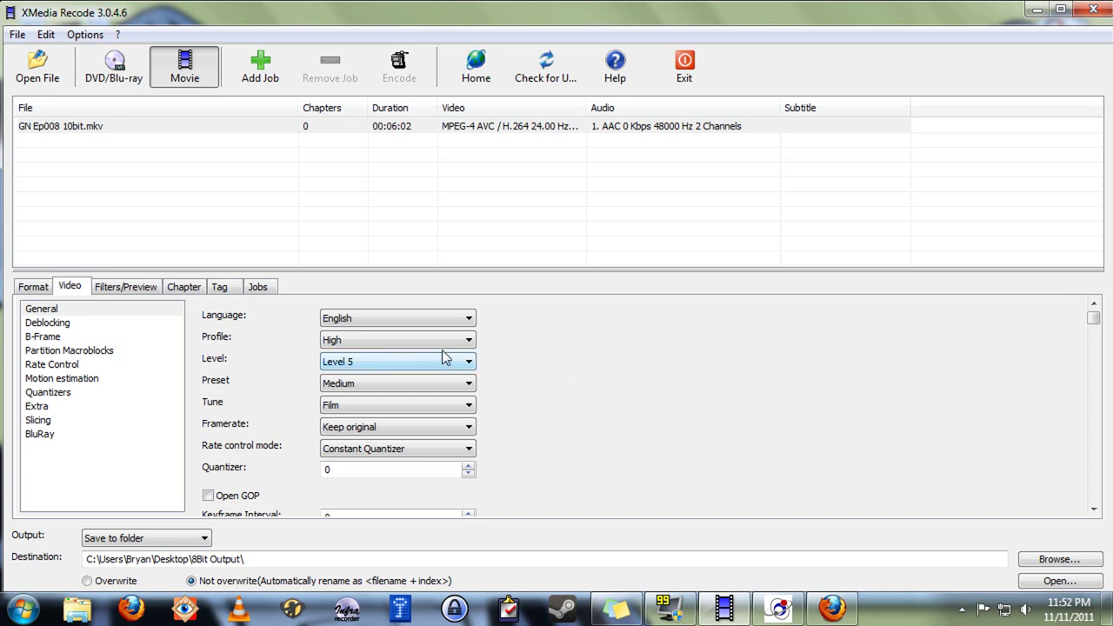
Step: Keep H.264 Main profile, Level 4.1 and the Medium preset, and set Tune to Film
click(359, 341)
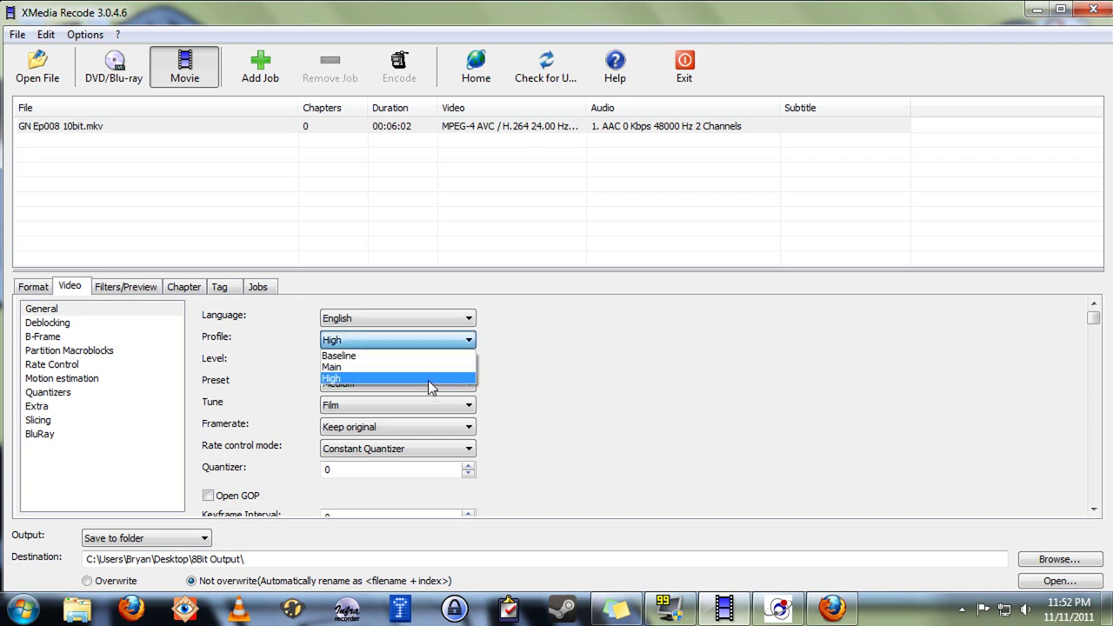
click(597, 365)
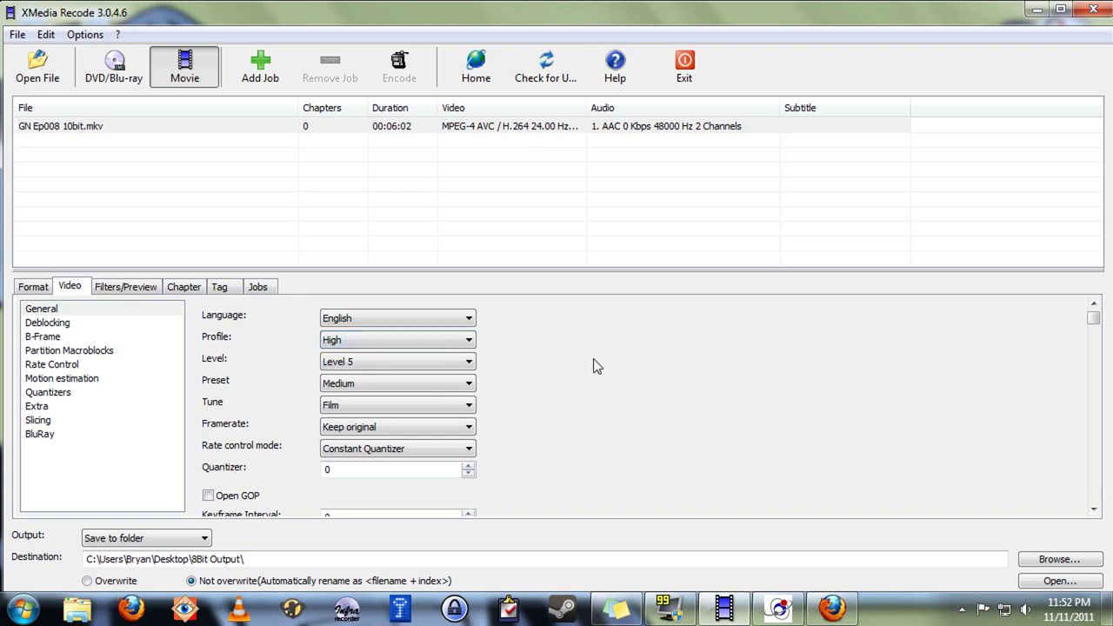
click(379, 367)
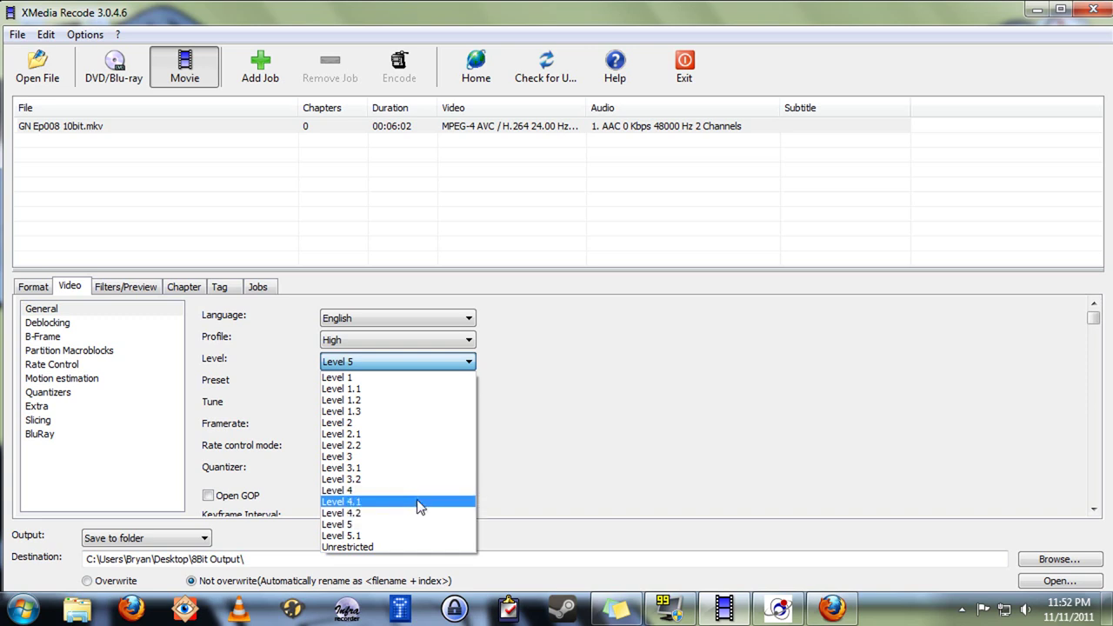
click(598, 478)
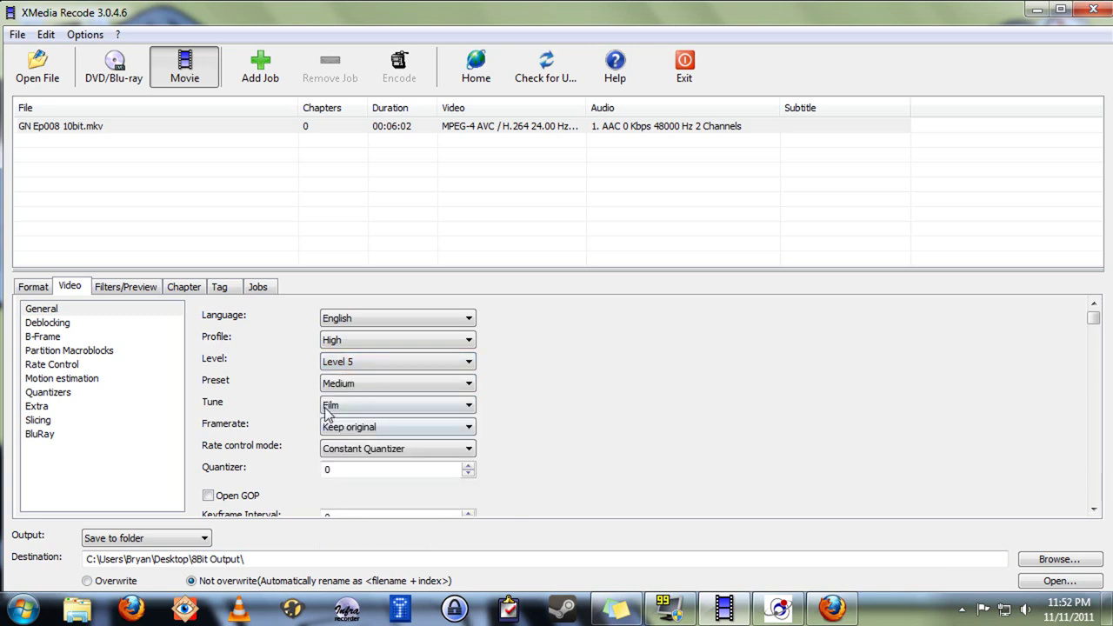
click(378, 386)
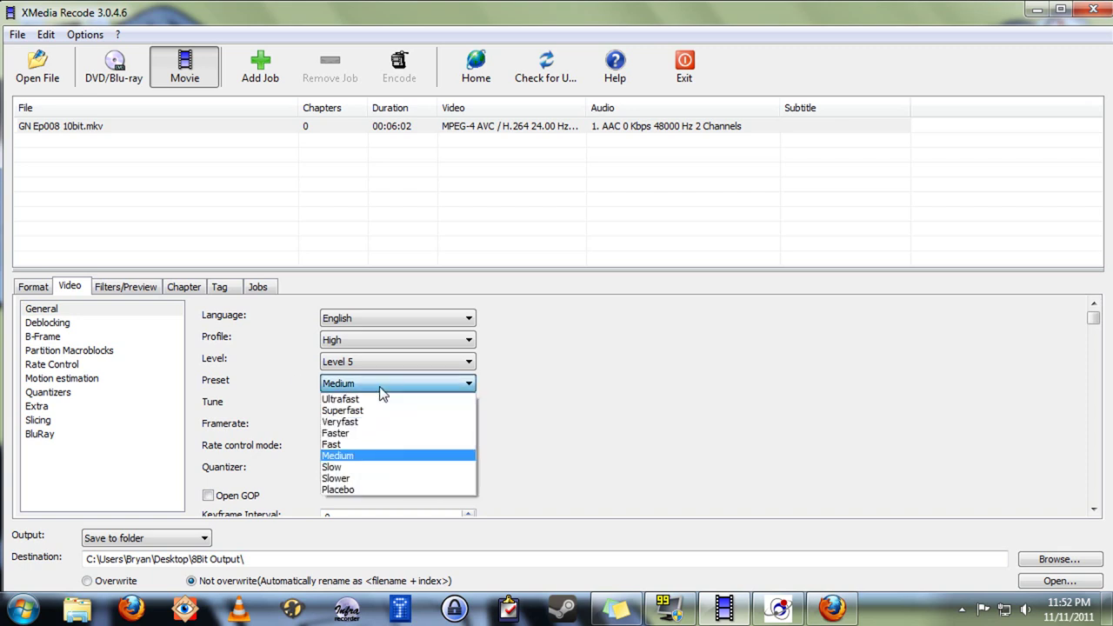
click(437, 461)
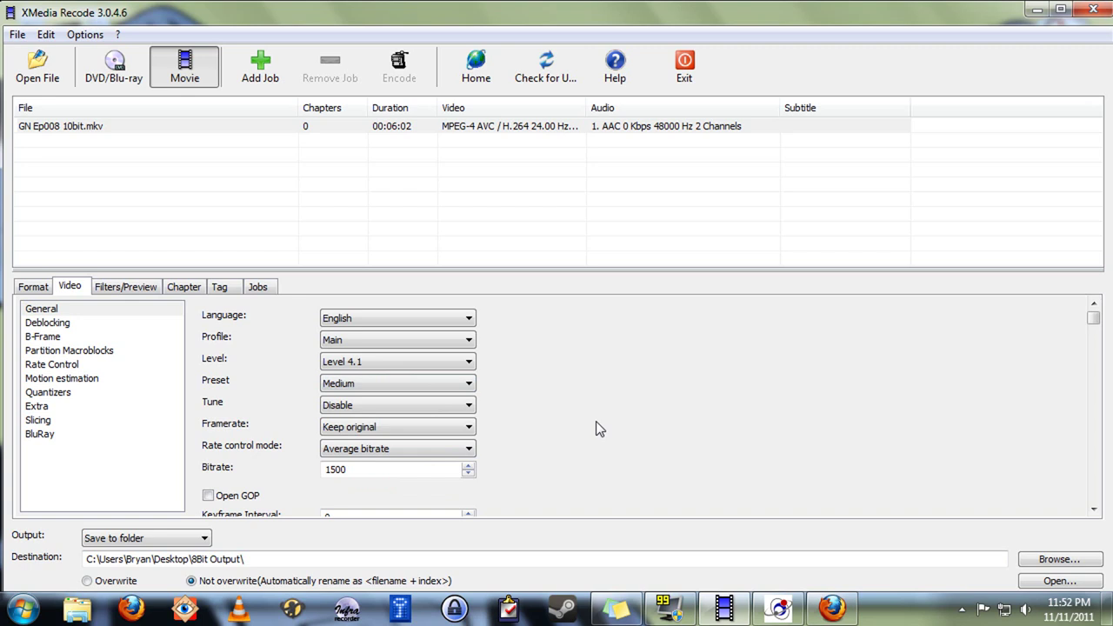
click(432, 414)
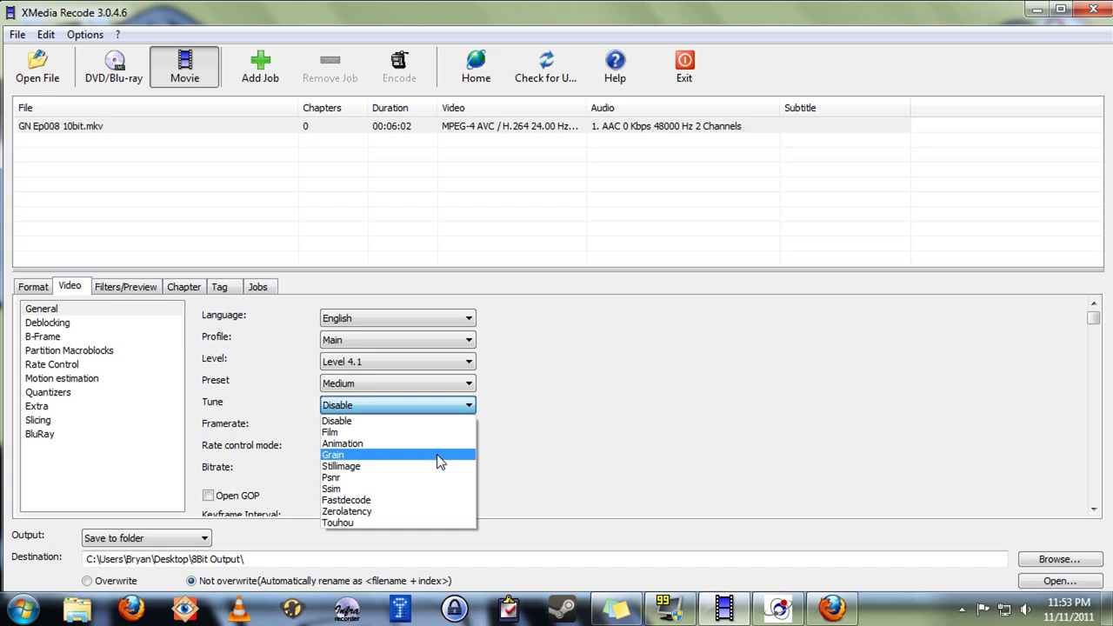
click(441, 432)
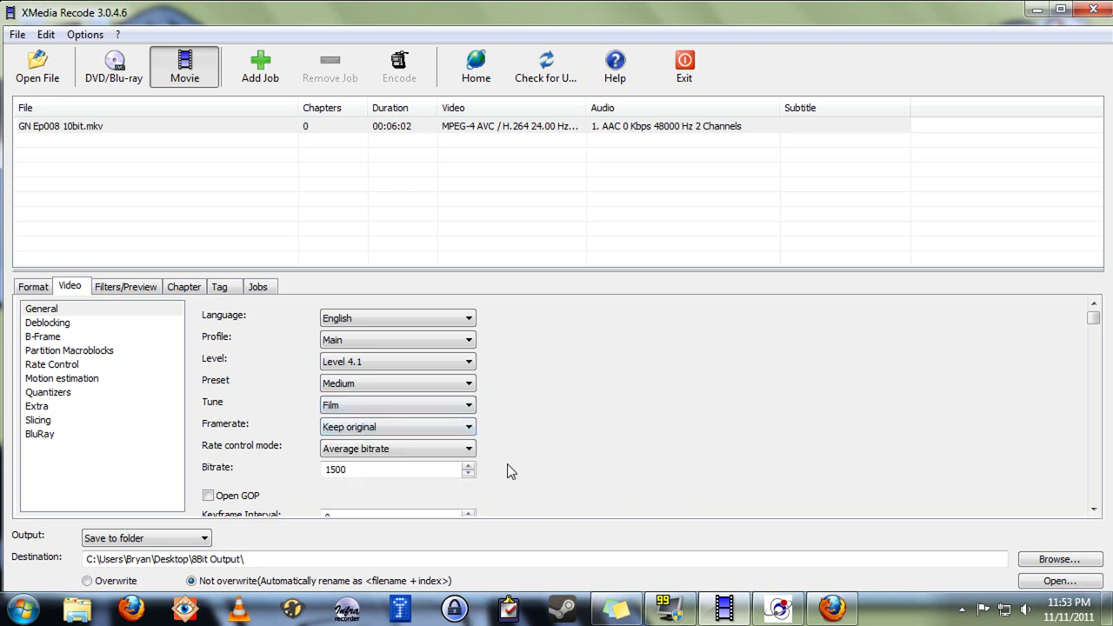
Step: Keep the original framerate with Constant Quality 16, then review the empty Jobs list
click(392, 428)
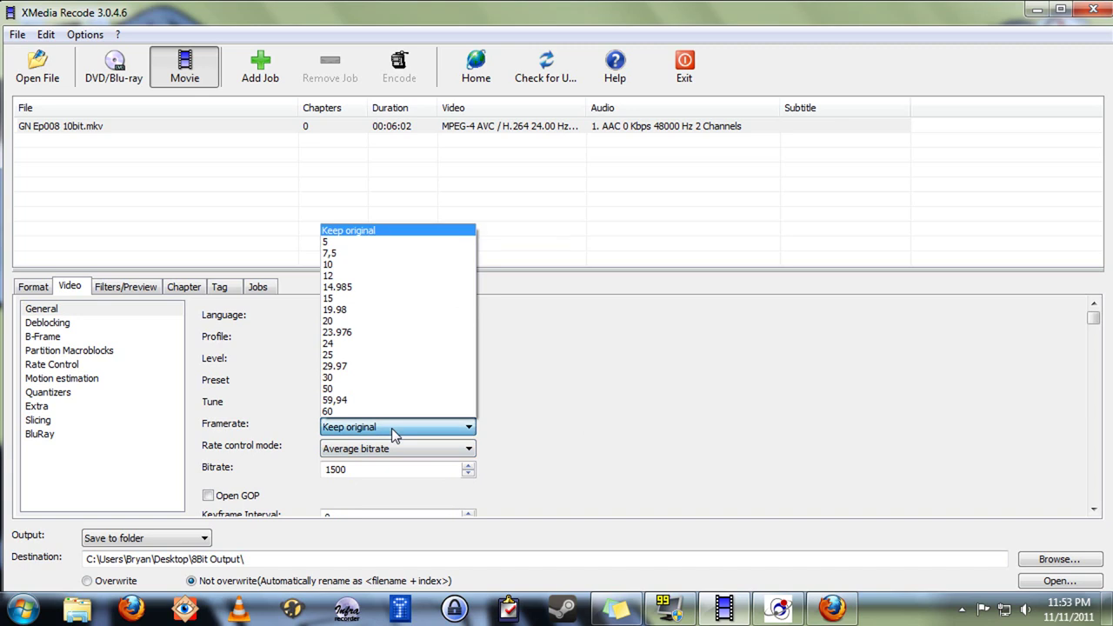
click(363, 232)
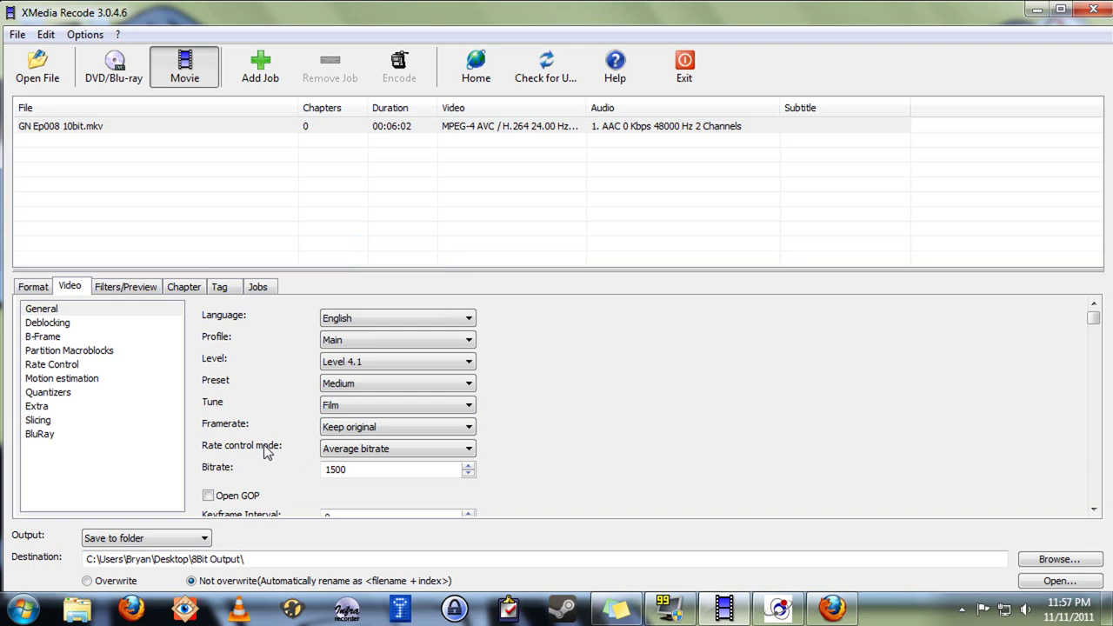
click(374, 457)
click(375, 488)
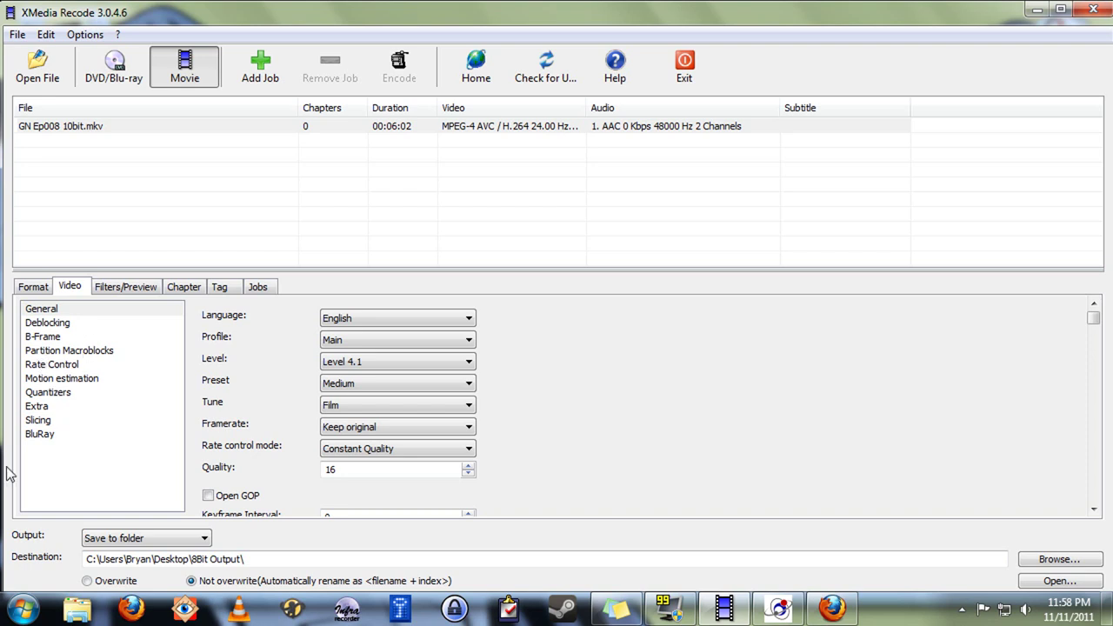
click(259, 288)
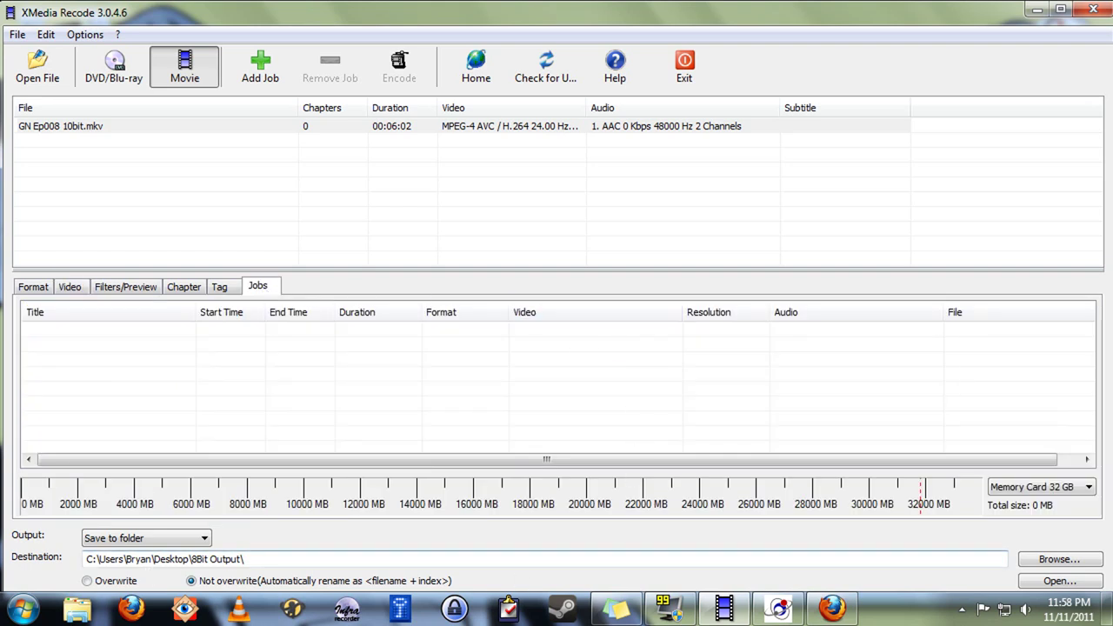
click(1076, 562)
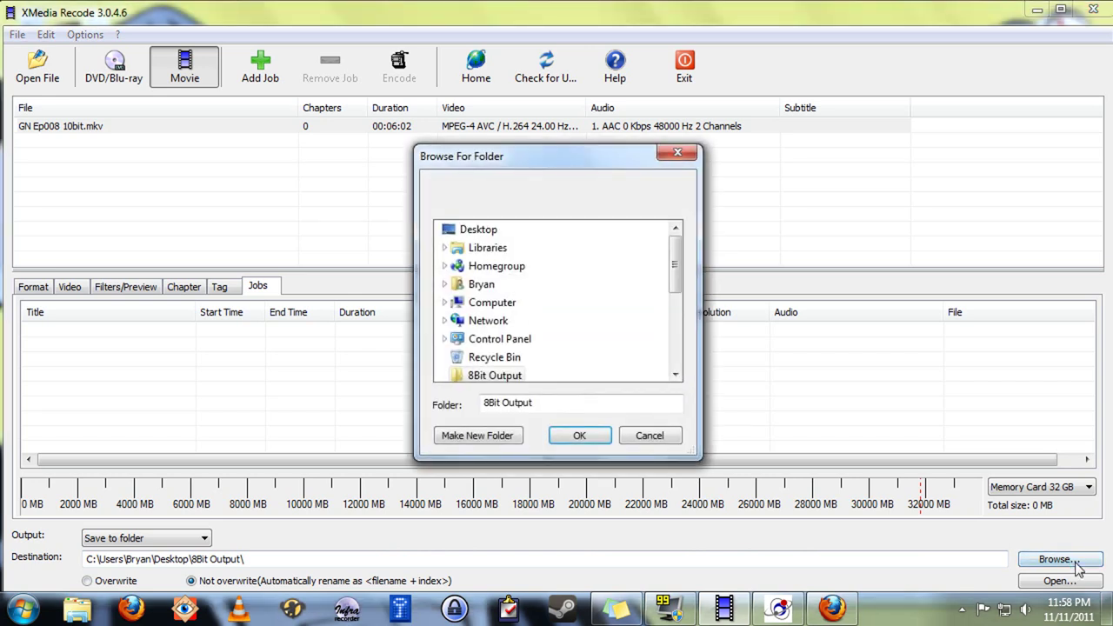
Step: Set the output folder to 8Bit Output and add GN Ep008 10bit.mkv as a job
drag(673, 258, 673, 276)
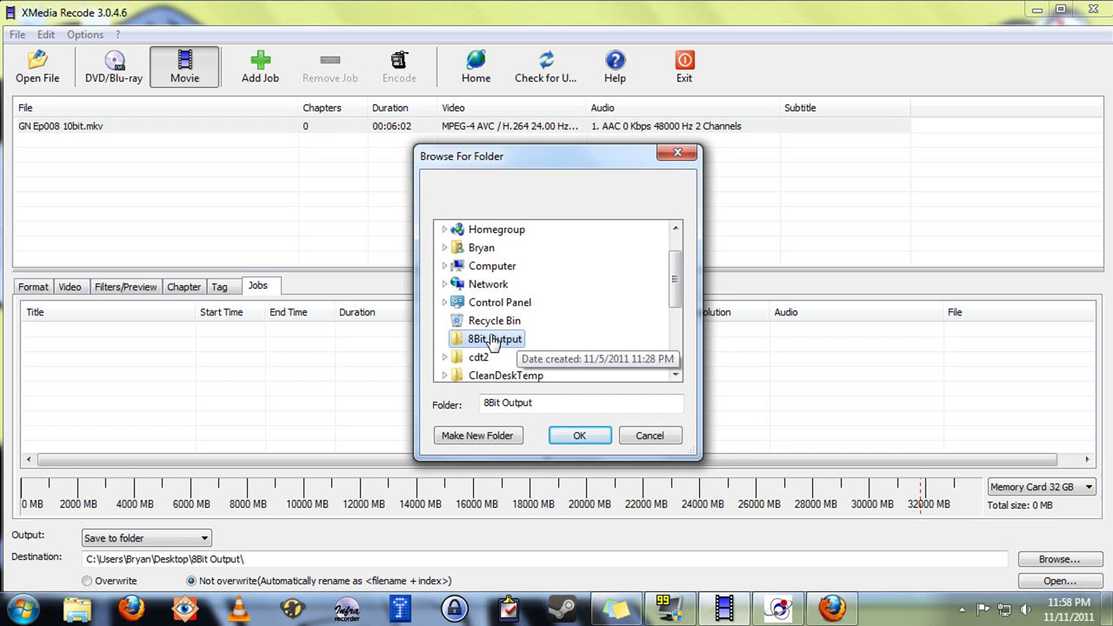
click(568, 435)
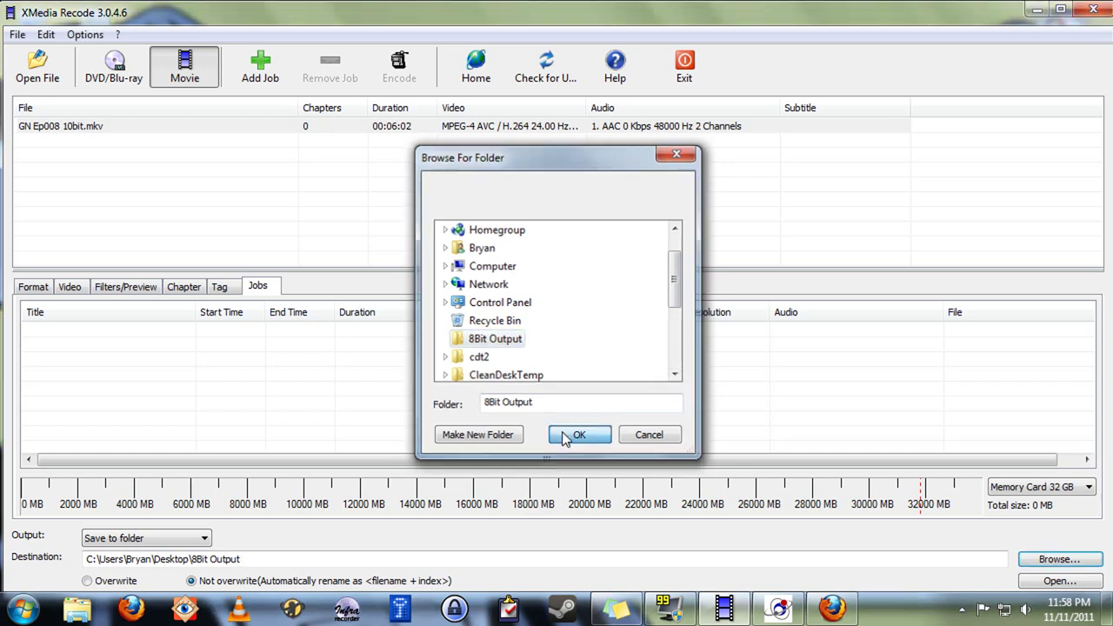
click(267, 76)
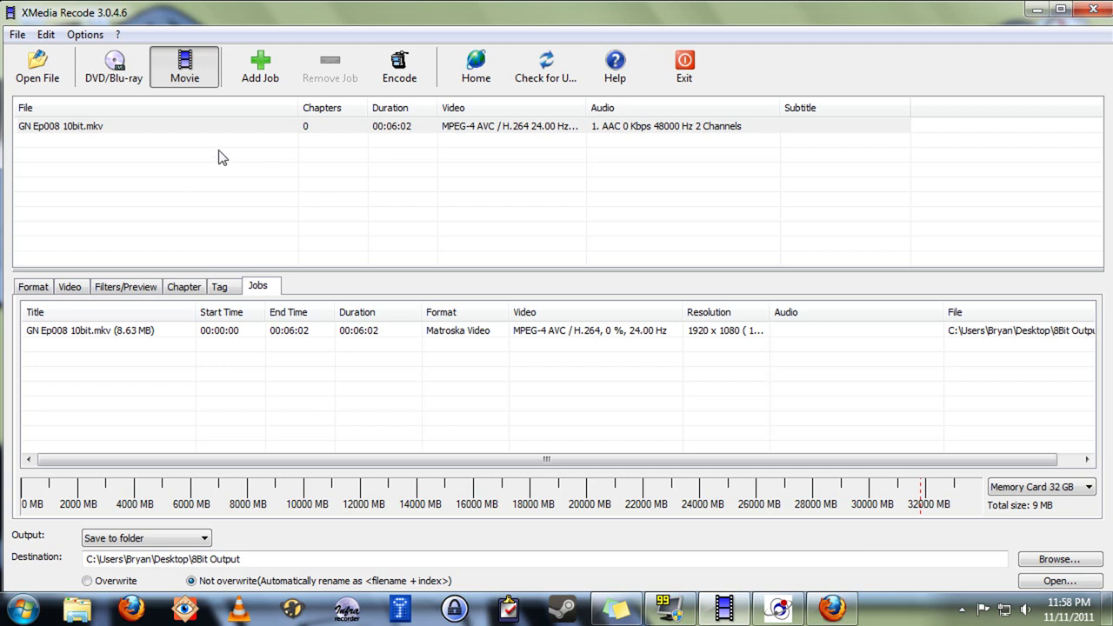
Step: Encode the queued job, dismiss the success message, and close XMedia Recode
click(411, 74)
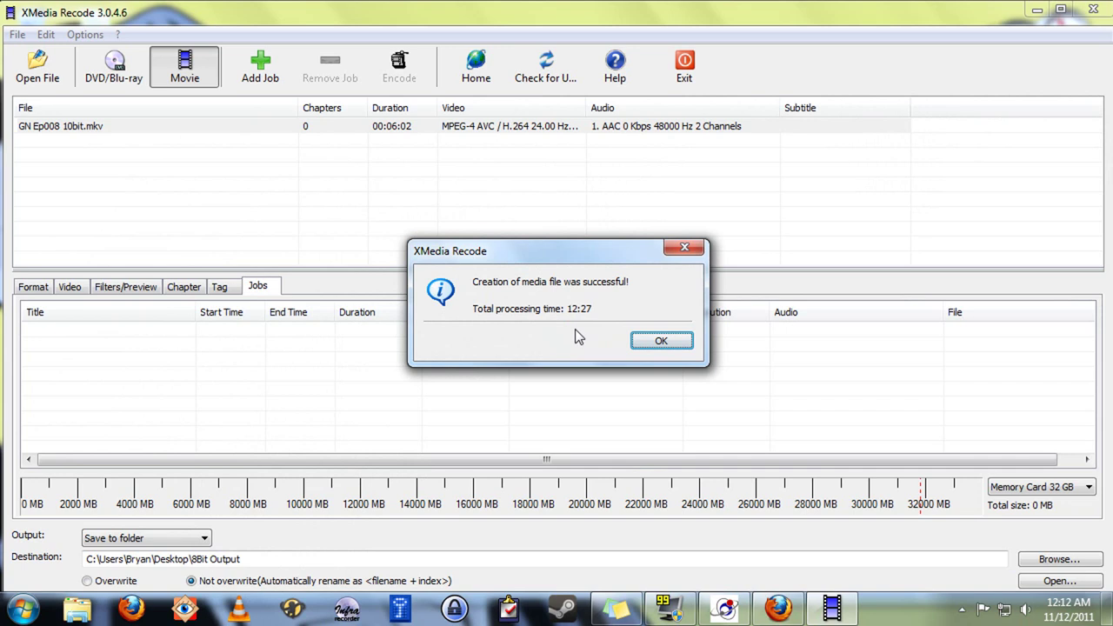
click(661, 342)
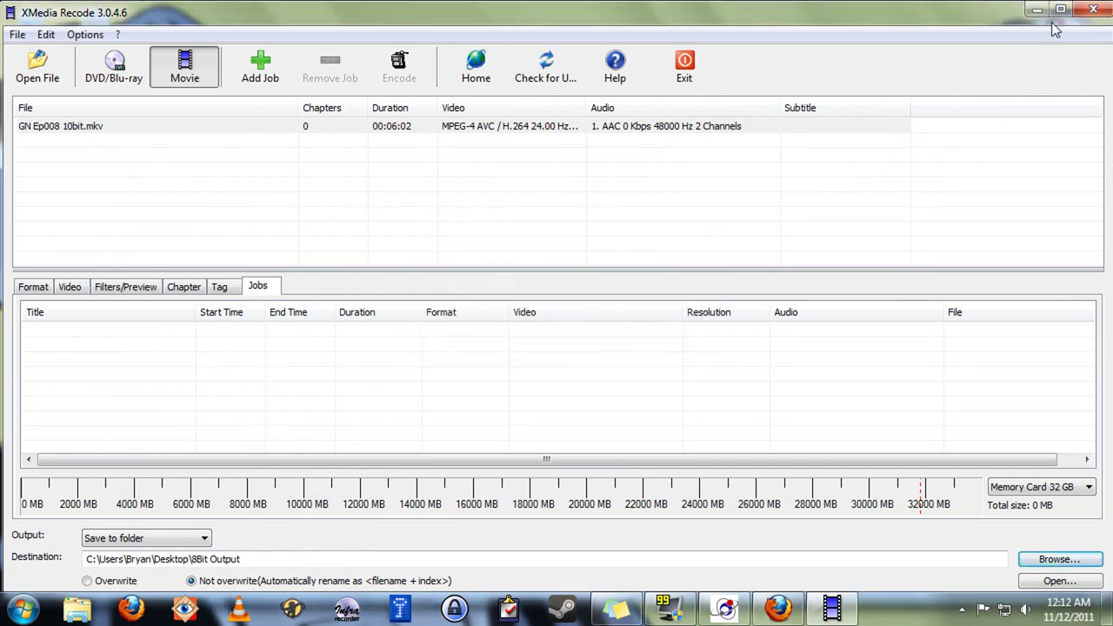
click(1094, 8)
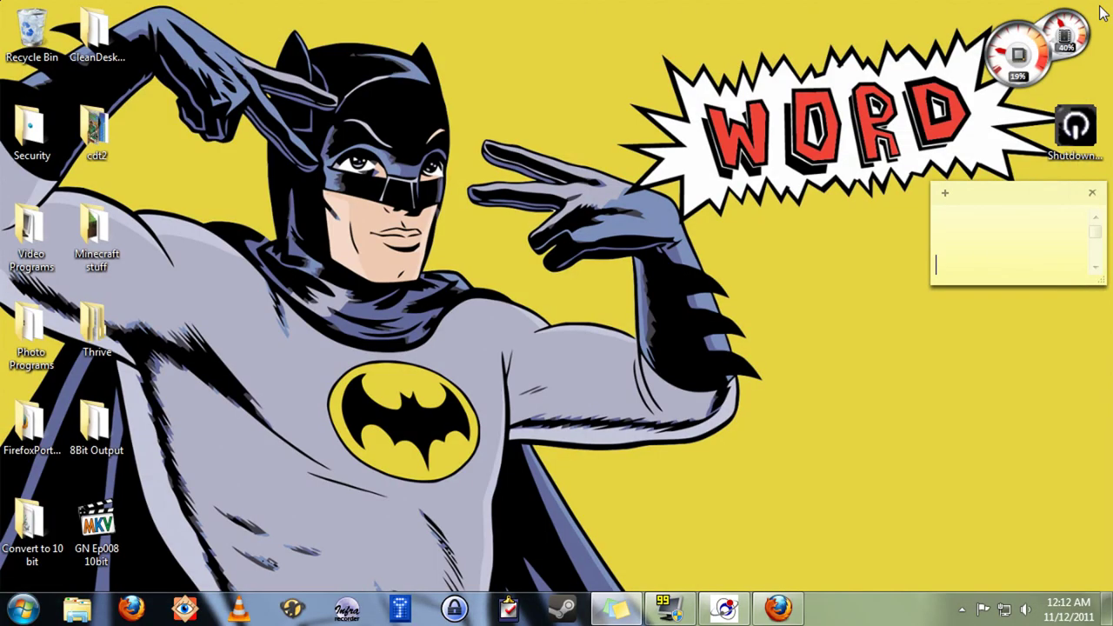
Step: Open the 8Bit Output folder and play GN Ep008 10bit_1.mkv in VLC media player
click(108, 422)
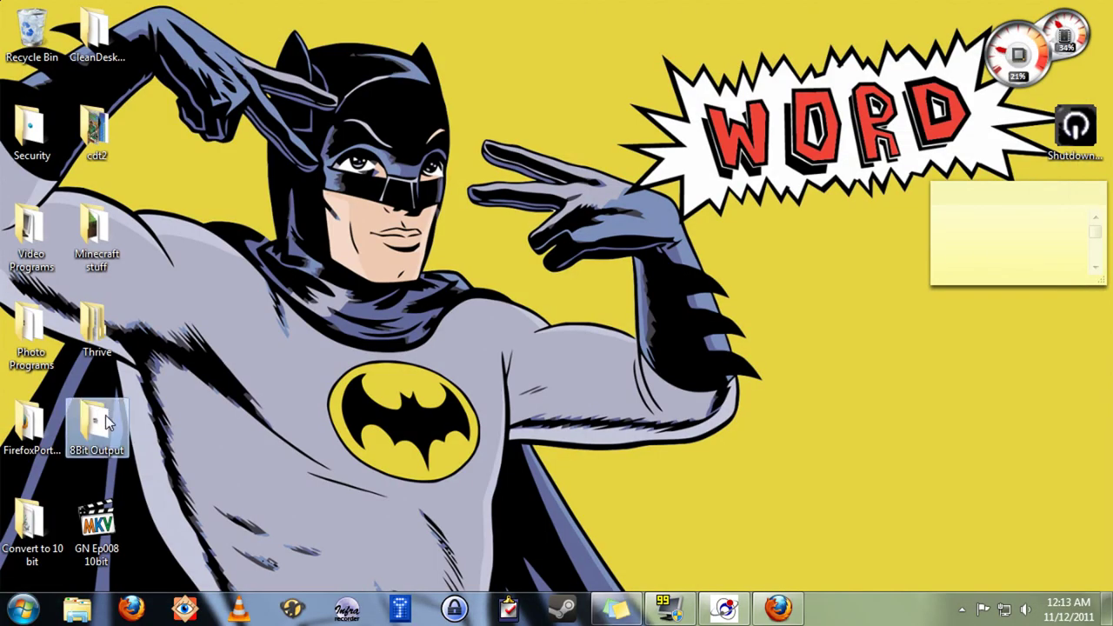
double_click(108, 422)
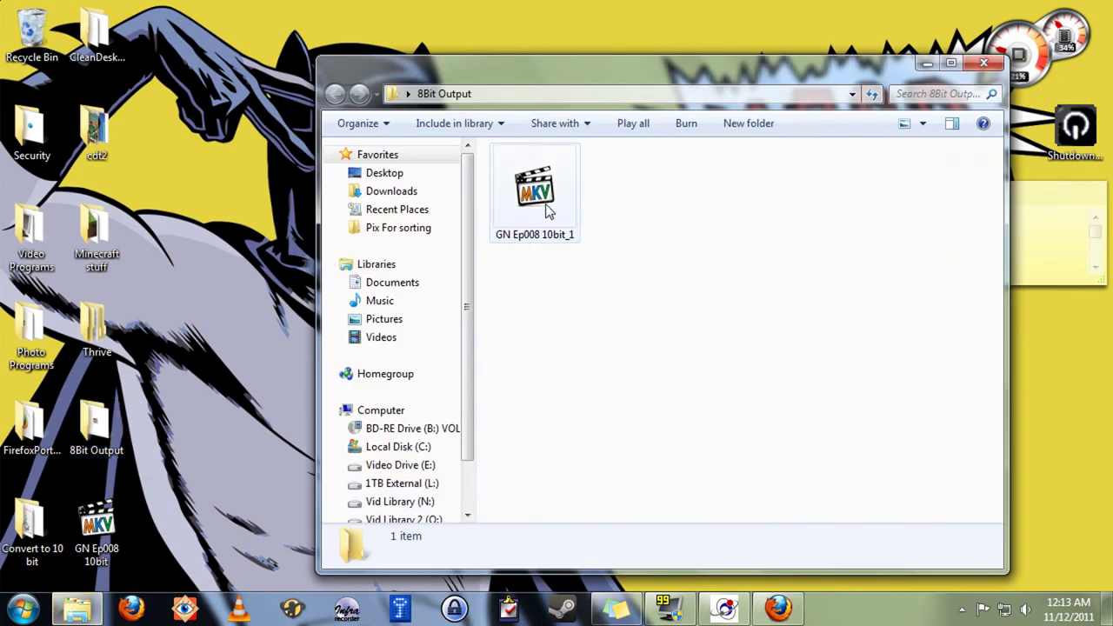
right_click(540, 190)
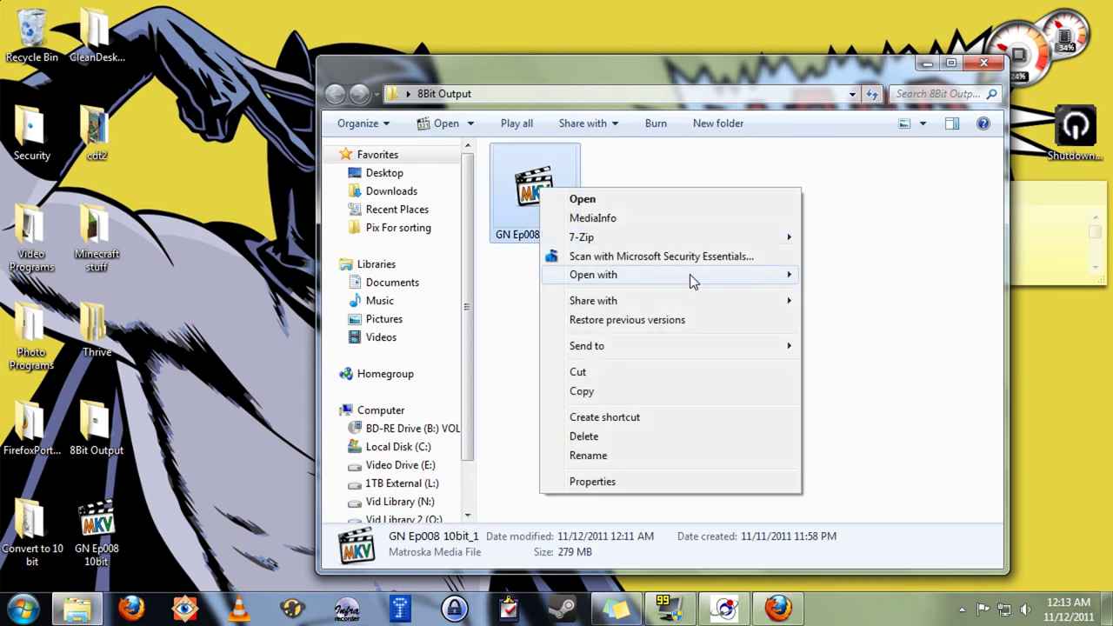
mouse_move(691, 281)
click(832, 296)
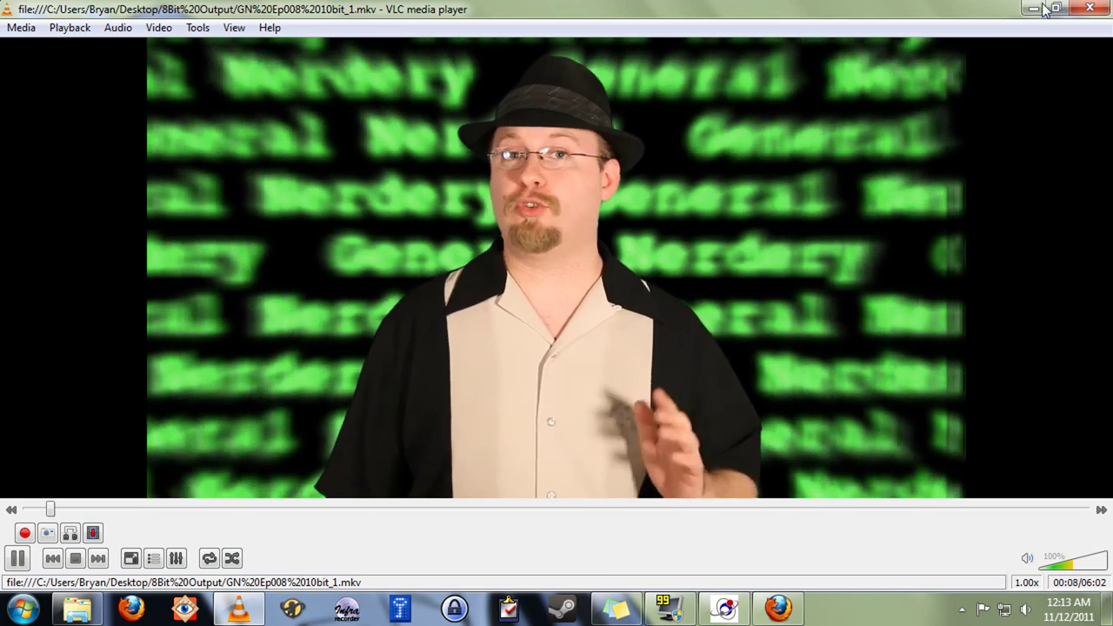
Step: Close VLC after confirming the re-encoded GN Ep008 10bit_1 video plays
click(1092, 9)
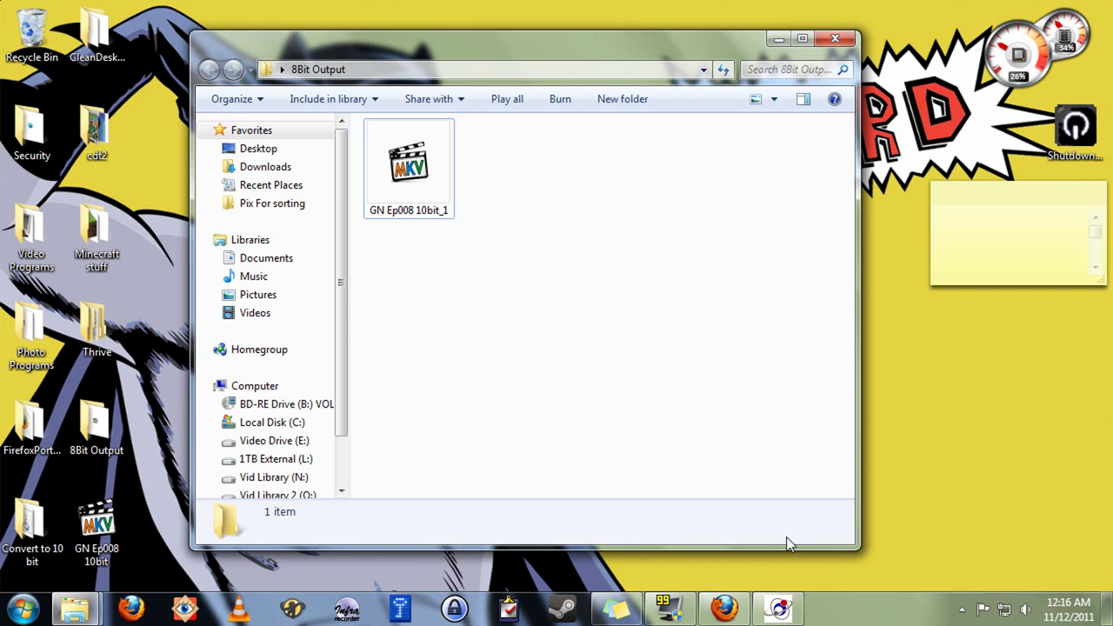
Step: Add GN Ep008 10bit_1.mkv to mkvmerge's Input files and exclude its global and track tags
click(787, 611)
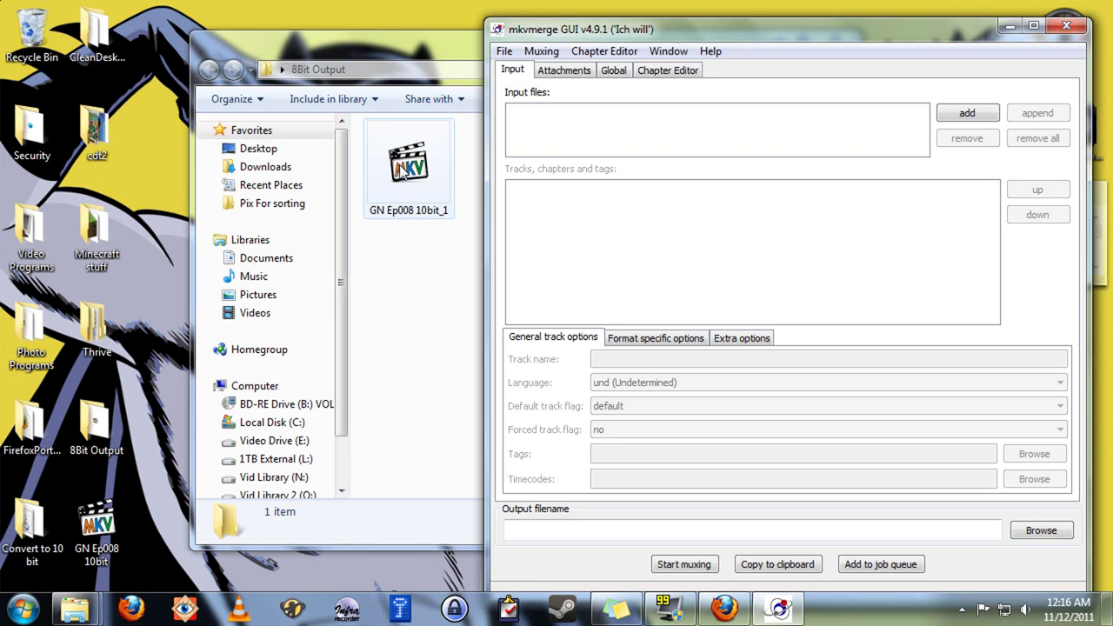
drag(405, 169, 586, 111)
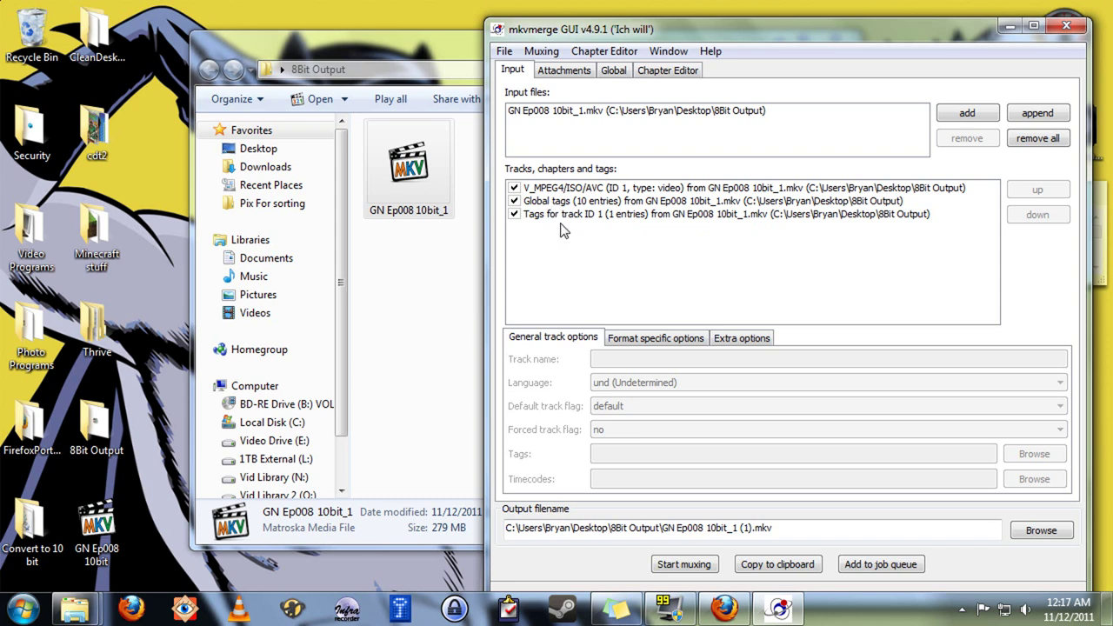
click(514, 201)
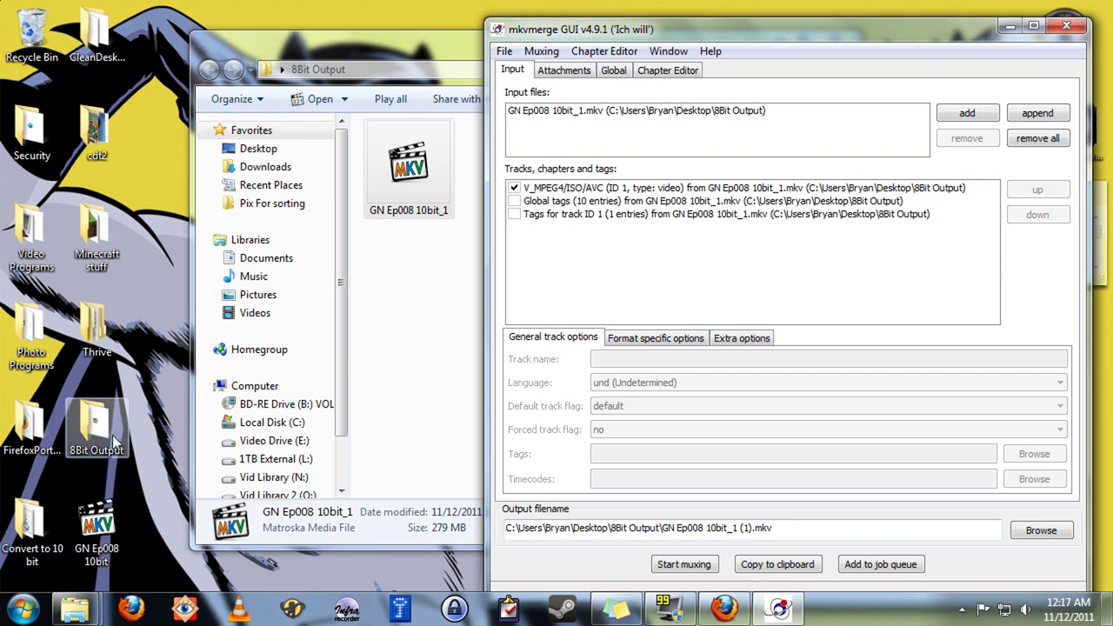
click(99, 553)
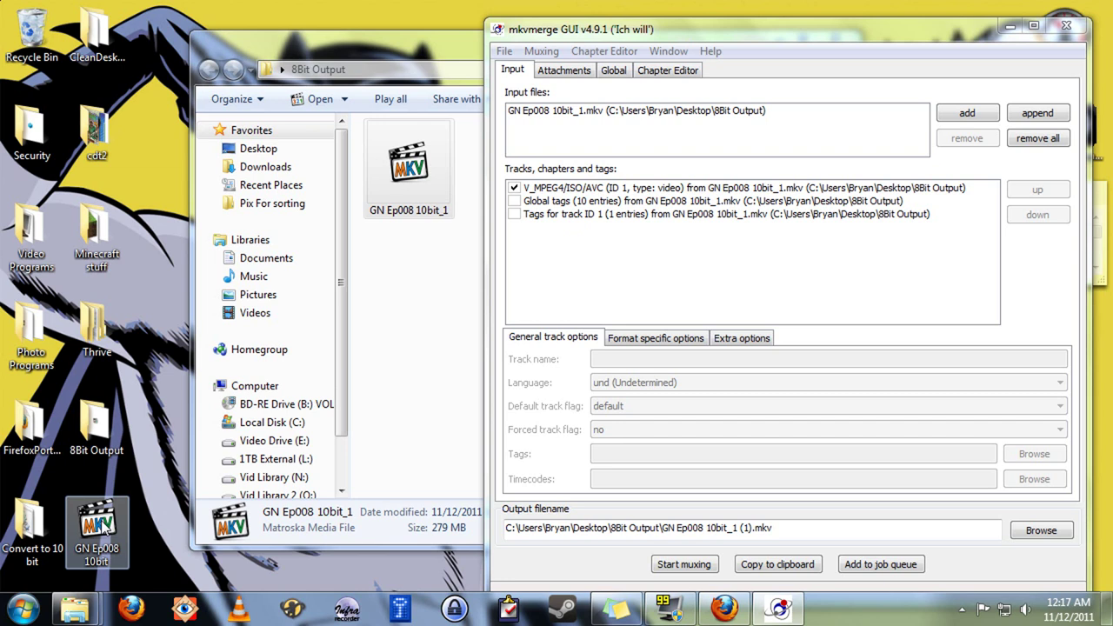
Step: Add GN Ep008 10bit.mkv as a second input, save the output as GN Ep008 8bit.mkv, and start muxing
drag(102, 529, 550, 129)
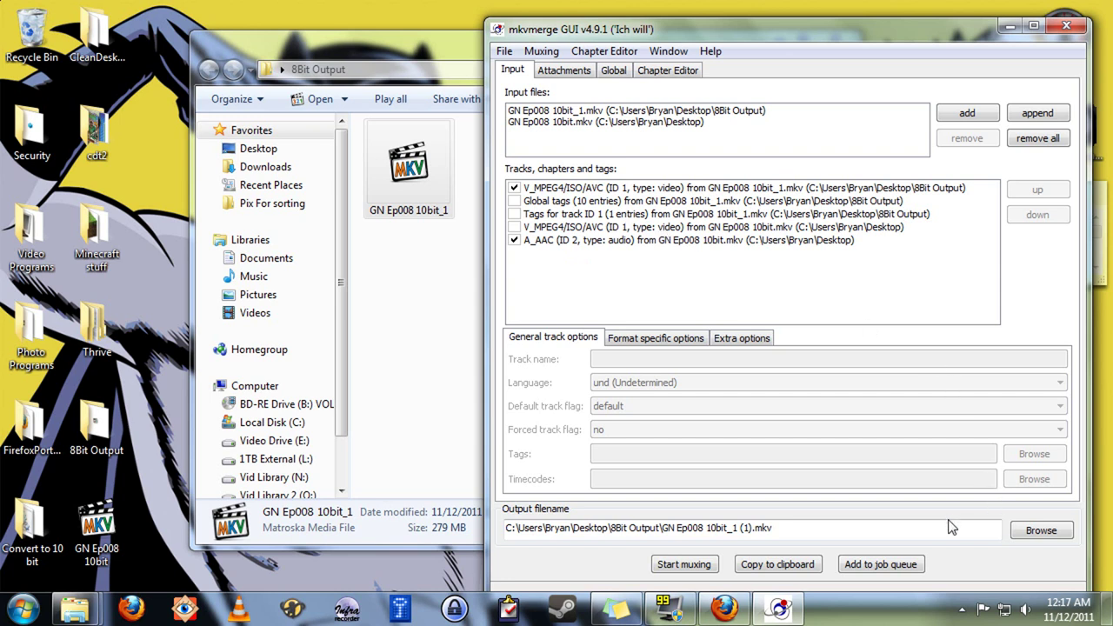
click(1040, 530)
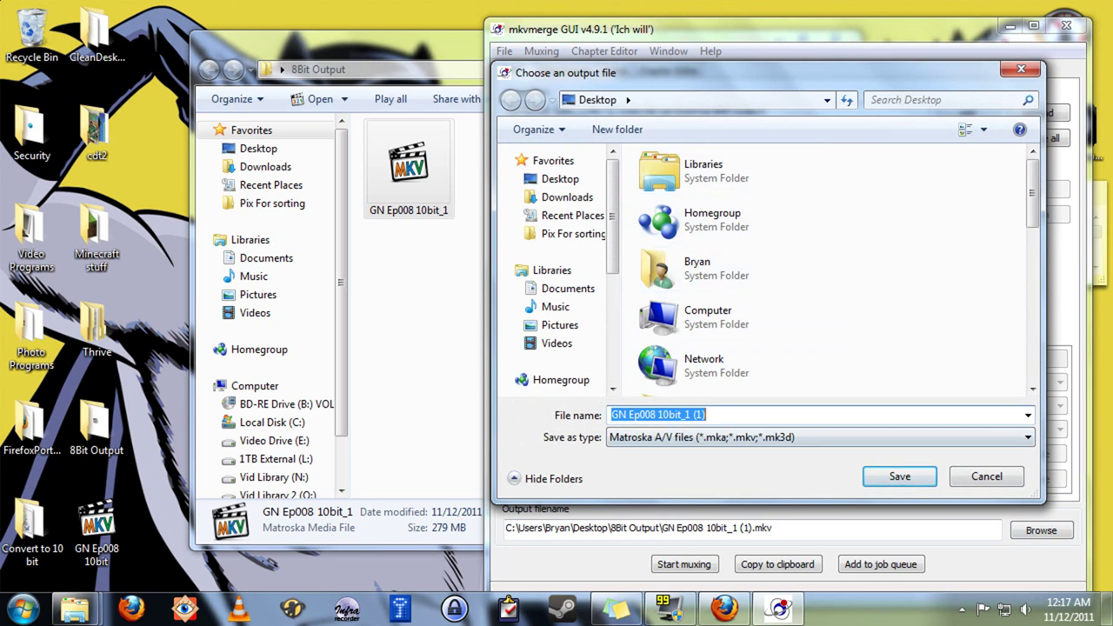
key(End)
key(ctrl+shift+Left)
key(ctrl+shift+Left)
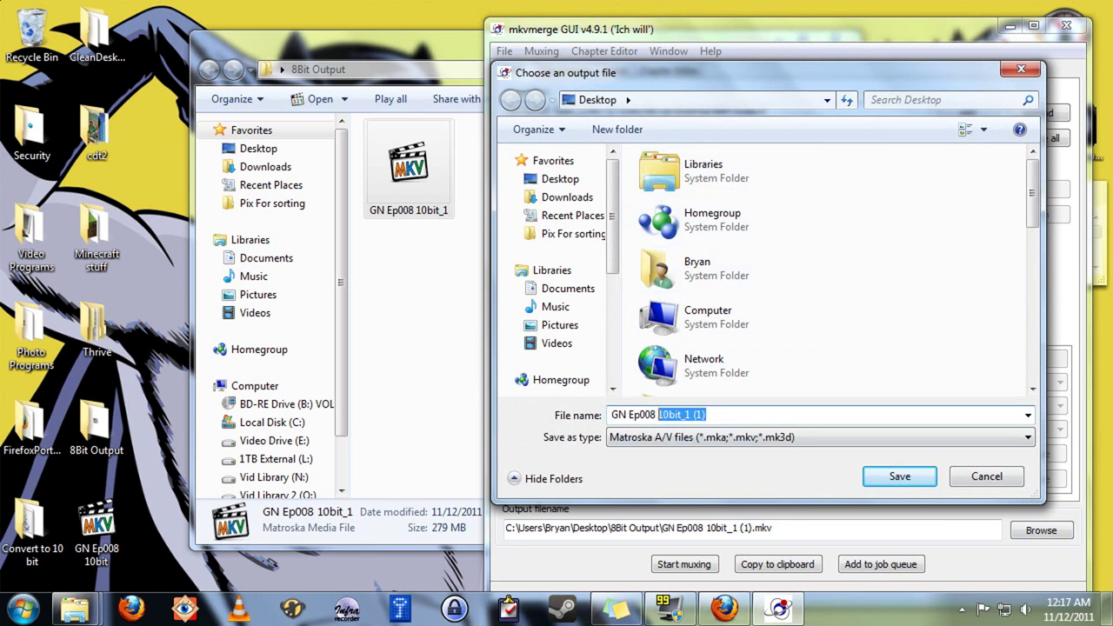
text(8)
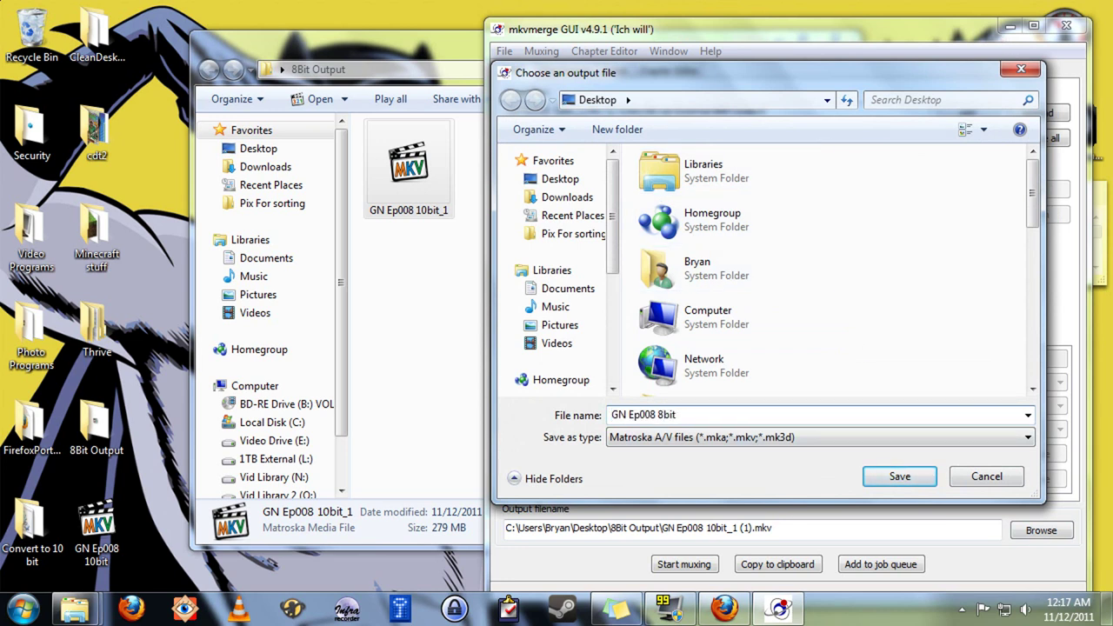
click(895, 476)
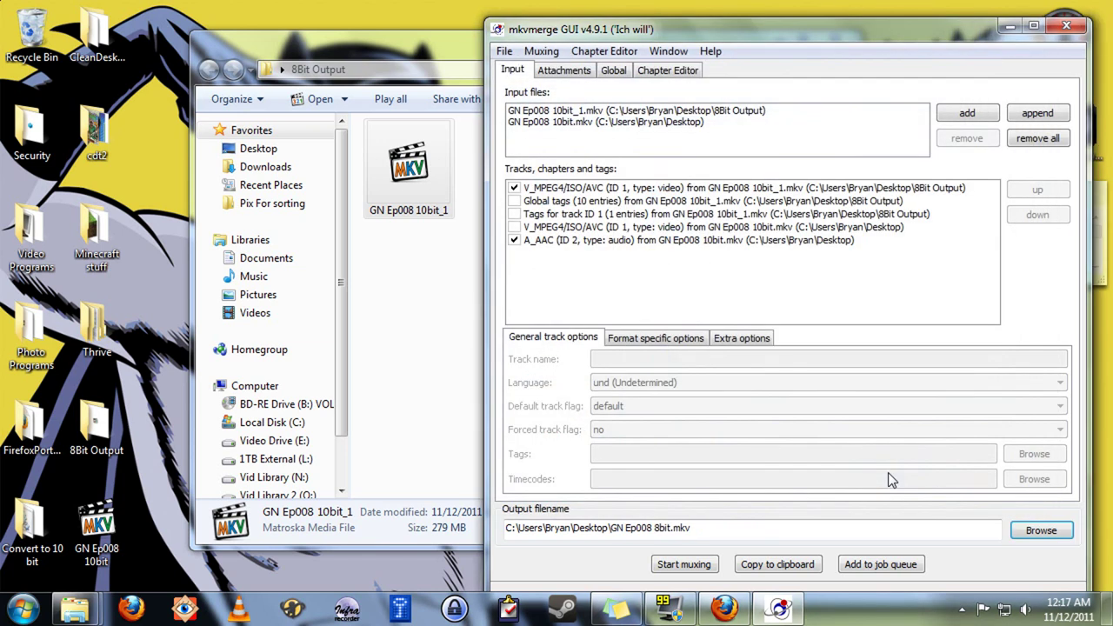
click(683, 565)
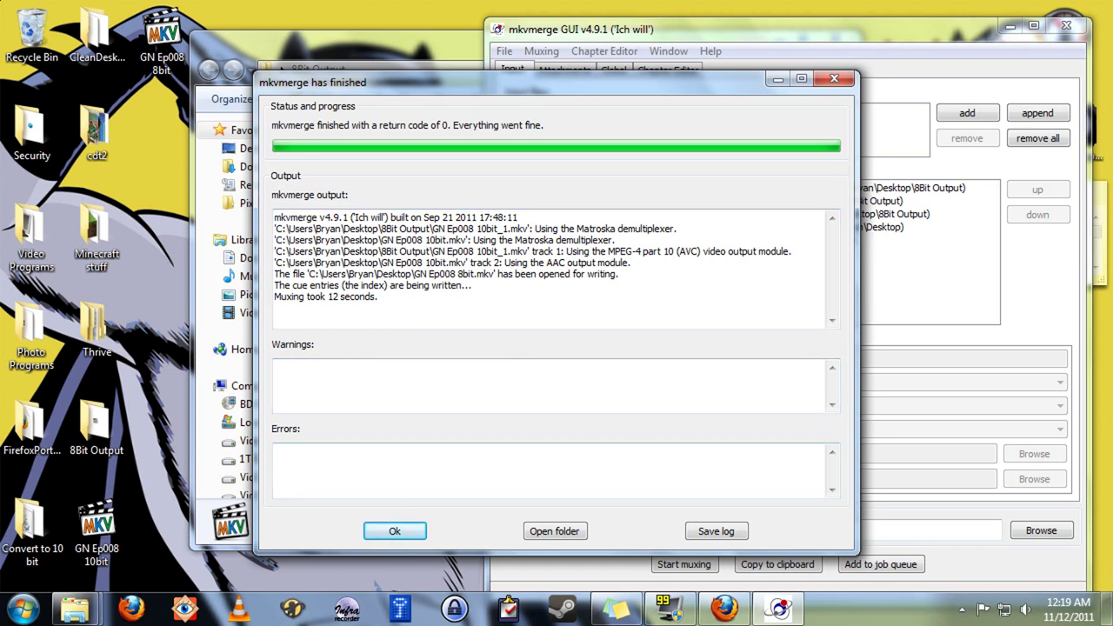
Step: Dismiss the finished muxing report for GN Ep008 8bit.mkv
click(407, 529)
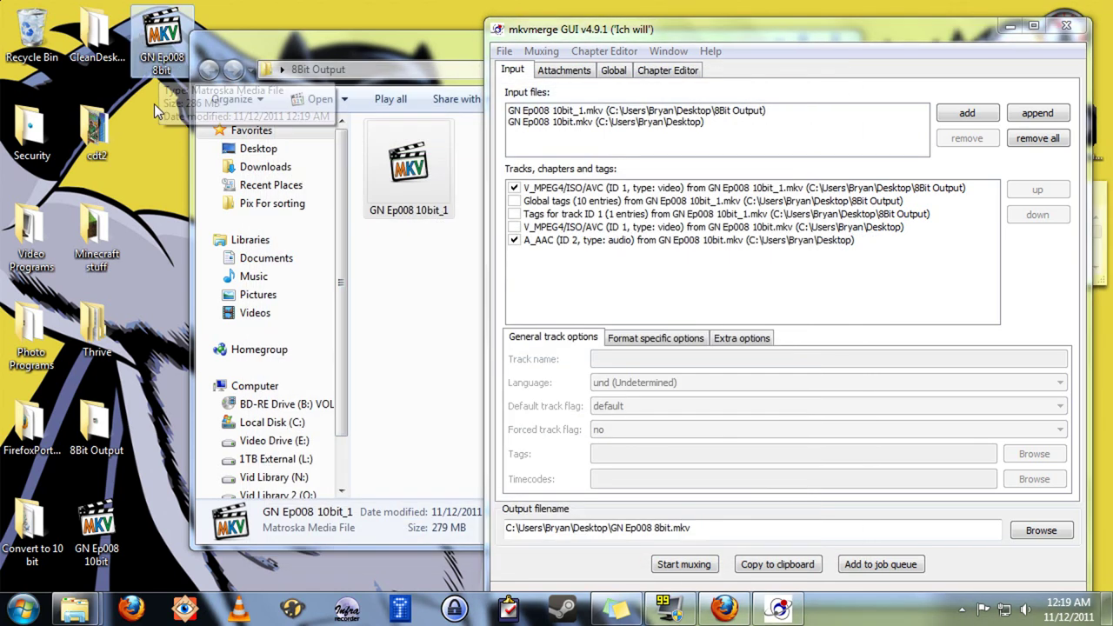
right_click(164, 40)
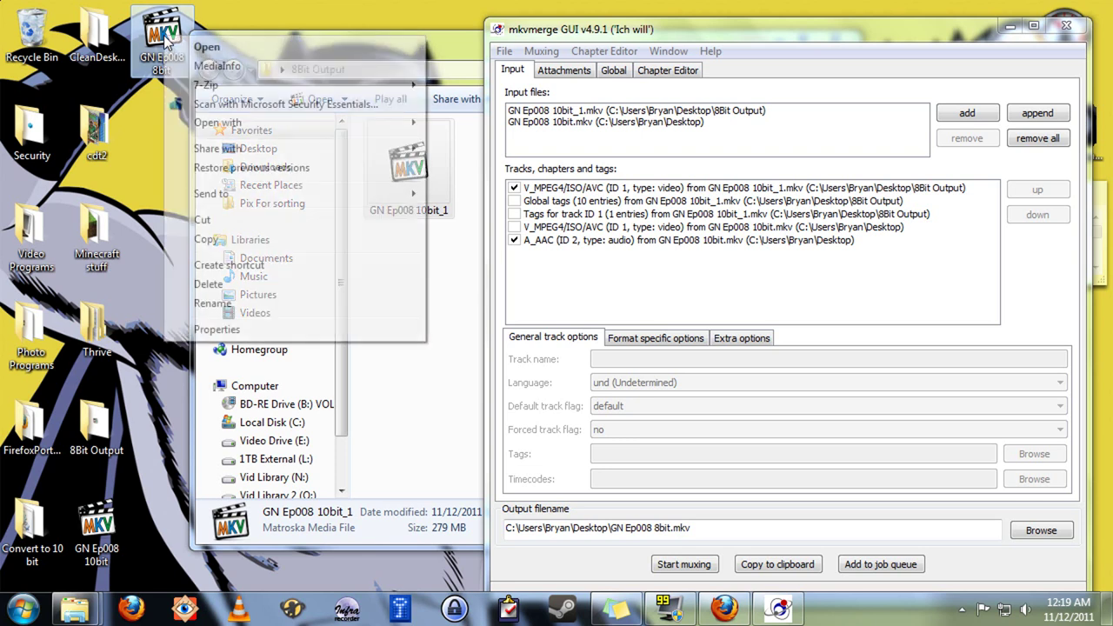
mouse_move(289, 123)
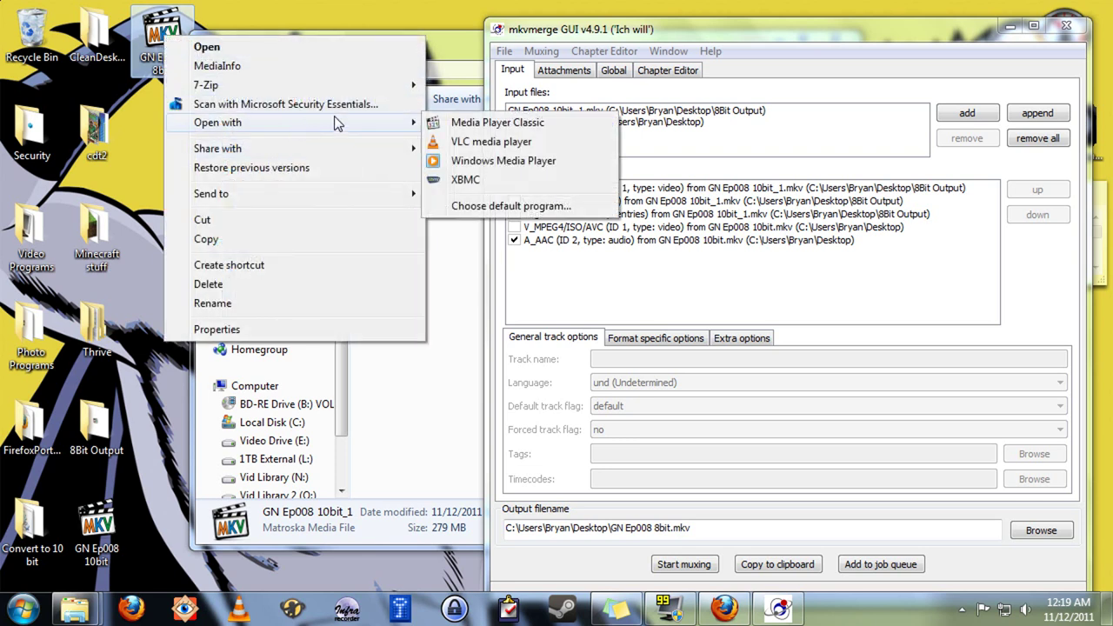
click(514, 143)
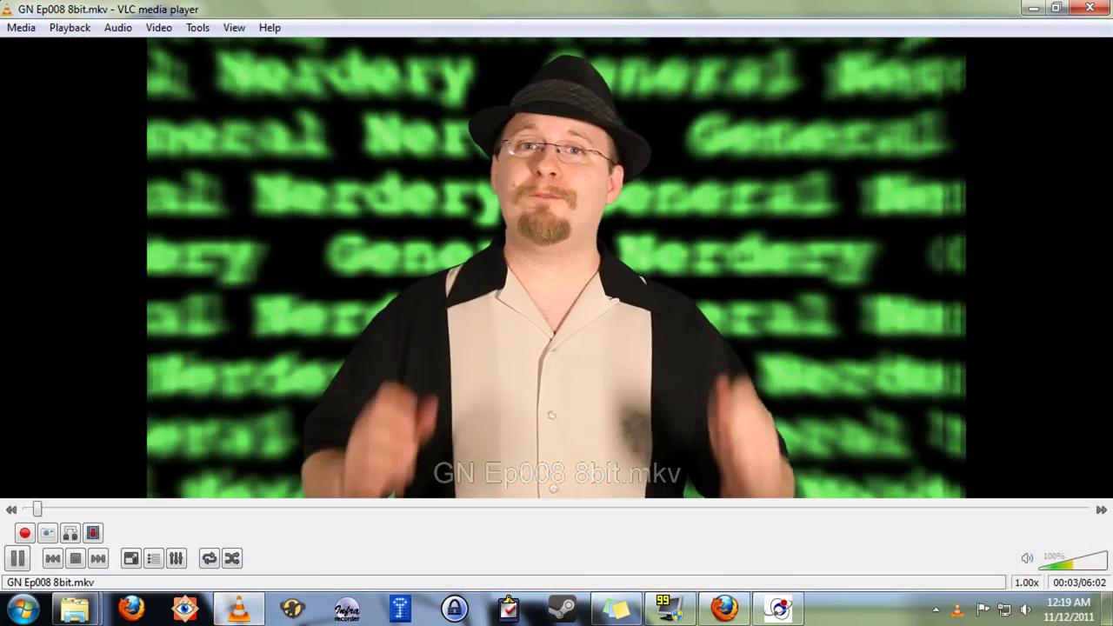
click(1068, 570)
click(1094, 564)
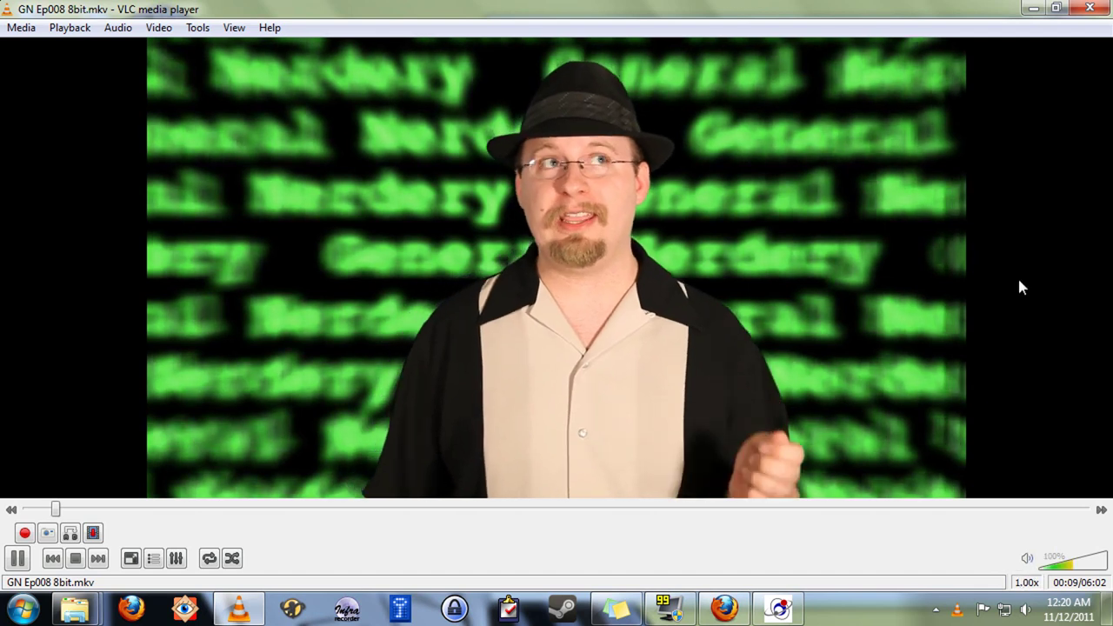
click(1090, 8)
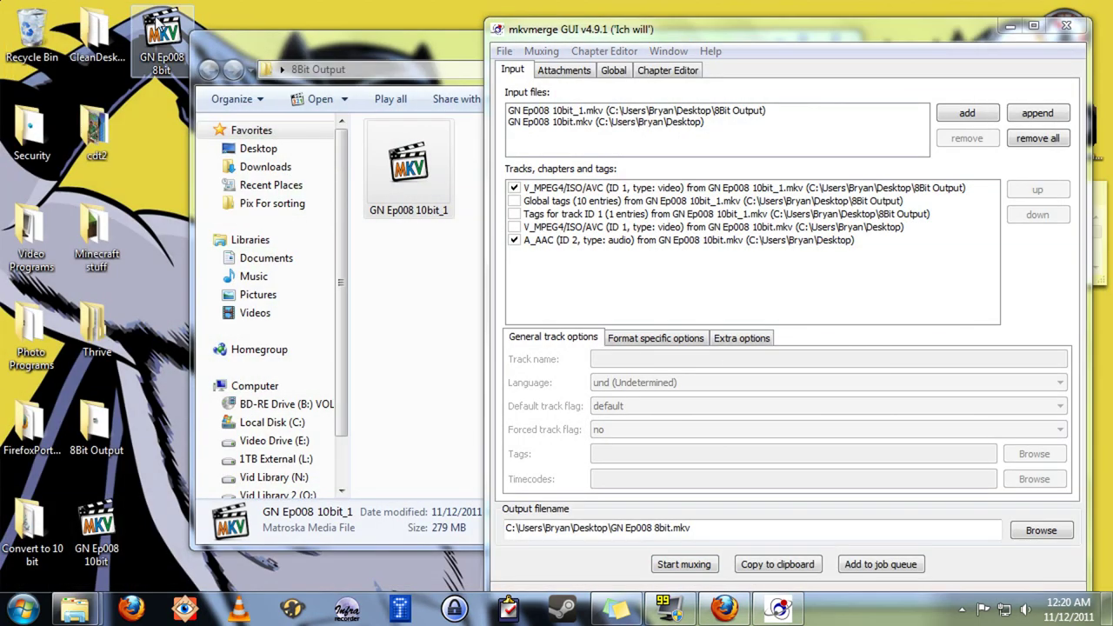
Step: Move the GN Ep008 8bit desktop icon down beside GN Ep008 10bit
drag(160, 35, 156, 527)
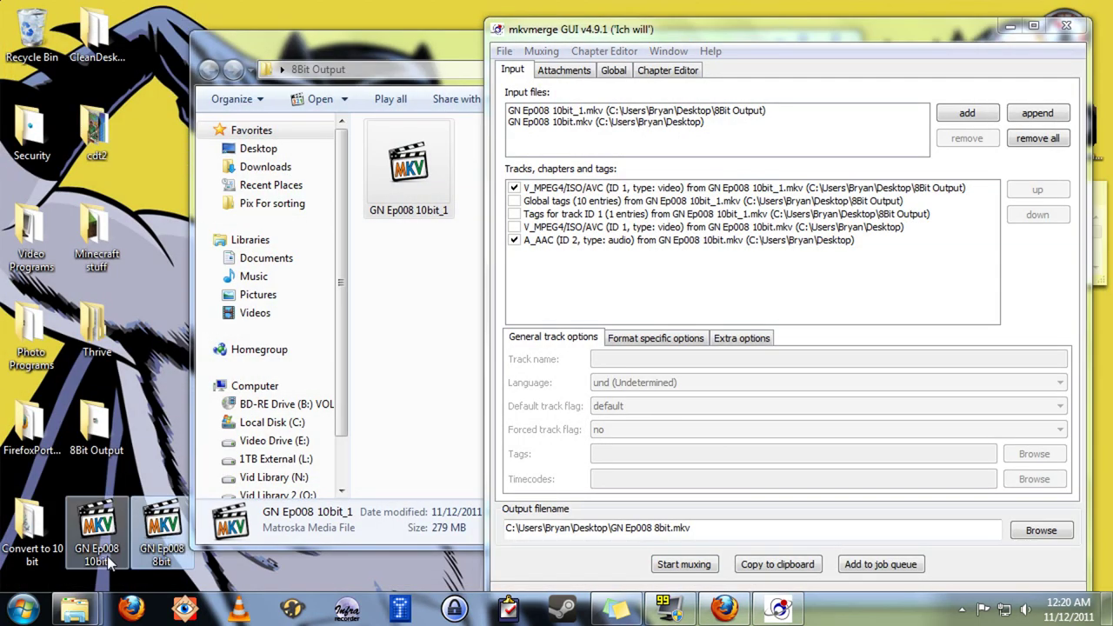